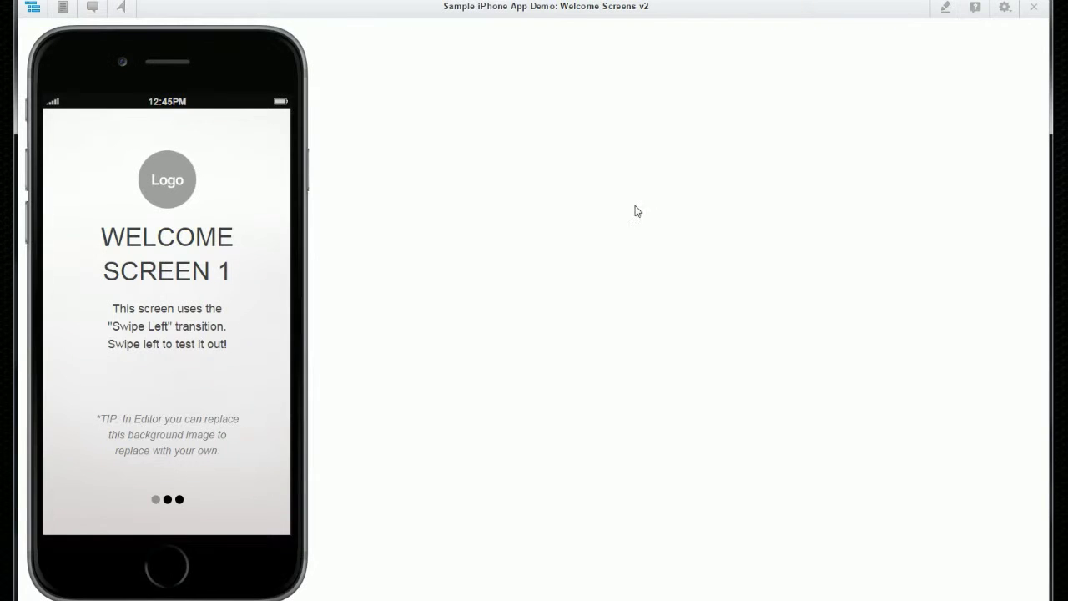
Swipe through the simulated MoneySwing onboarding from the splash screen to Step 3.
{"action": "left_click_drag", "start_coordinate": [182, 326], "coordinate": [100, 337]}
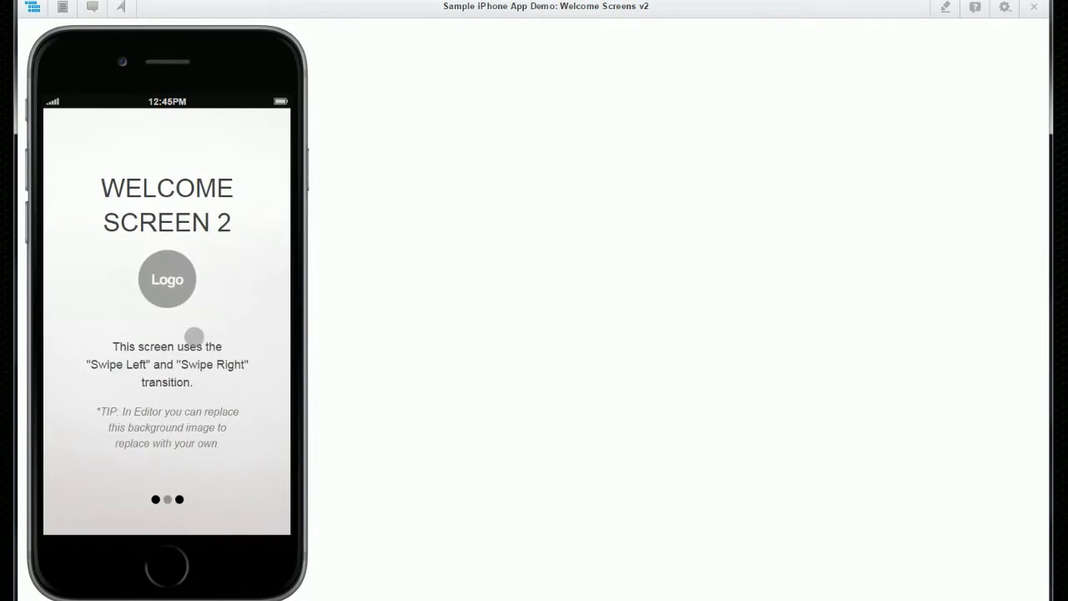
{"action": "left_click_drag", "start_coordinate": [193, 337], "coordinate": [260, 322]}
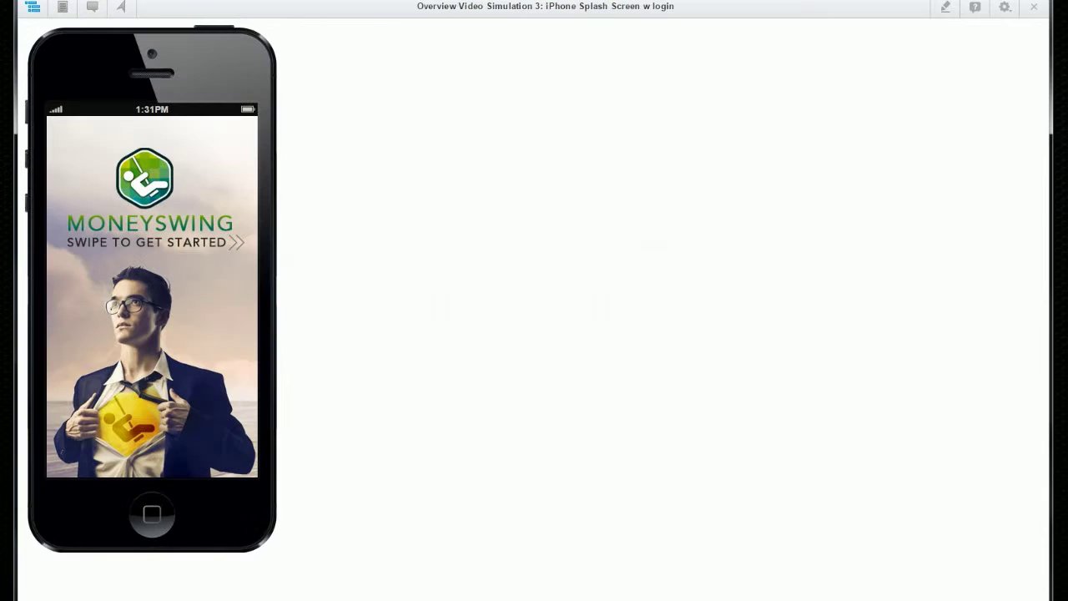
{"action": "left_click_drag", "start_coordinate": [159, 307], "coordinate": [96, 327]}
{"action": "left_click_drag", "start_coordinate": [167, 310], "coordinate": [117, 322]}
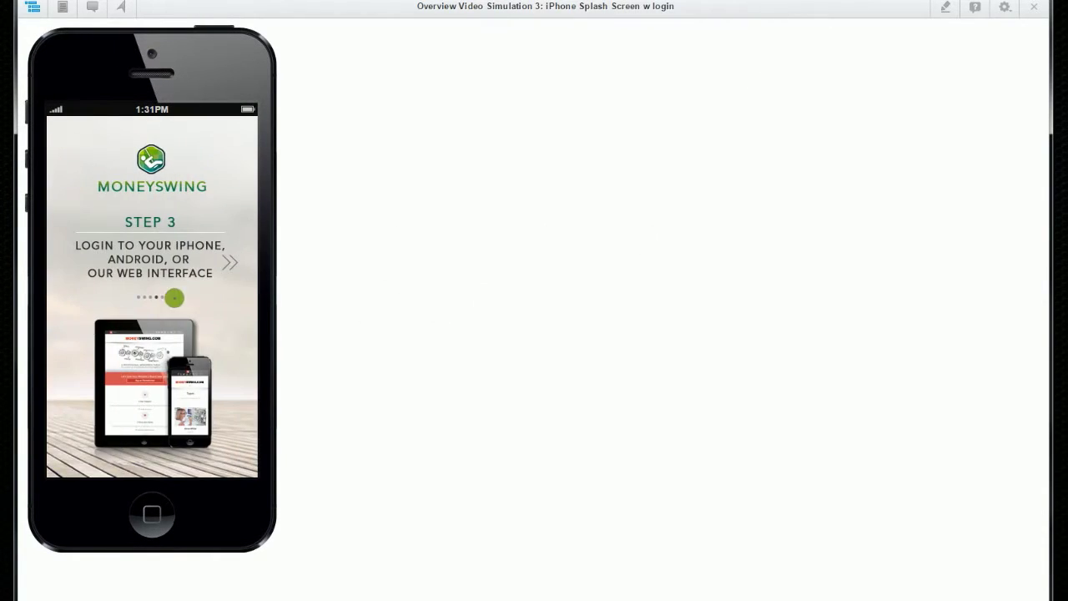
{"action": "left_click_drag", "start_coordinate": [187, 292], "coordinate": [107, 315]}
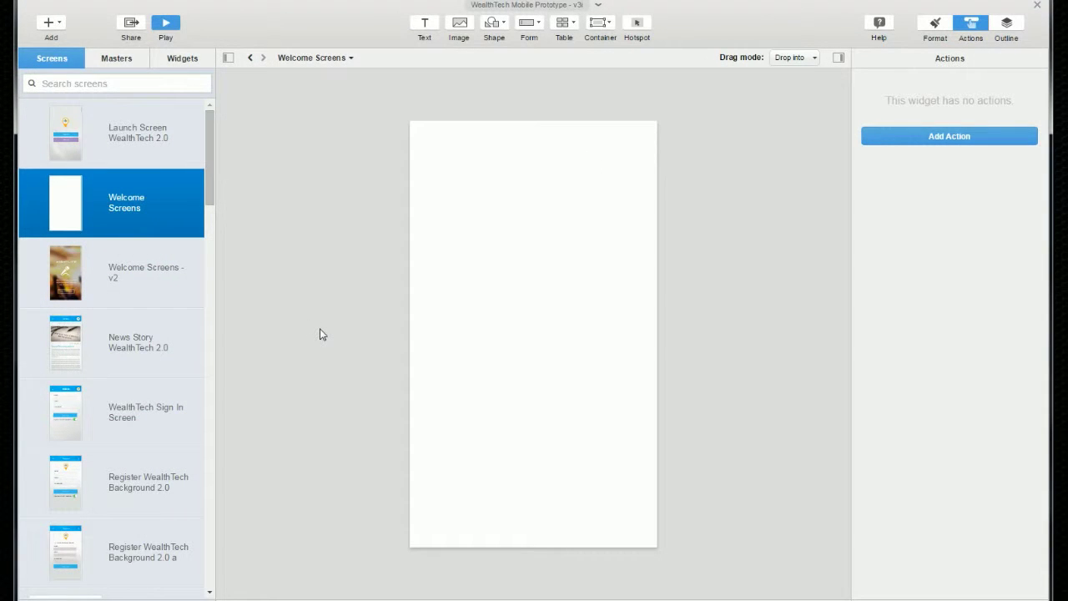
Place a page-filling section with Money Background.jpg as its fill image.
{"action": "left_click", "coordinate": [405, 125]}
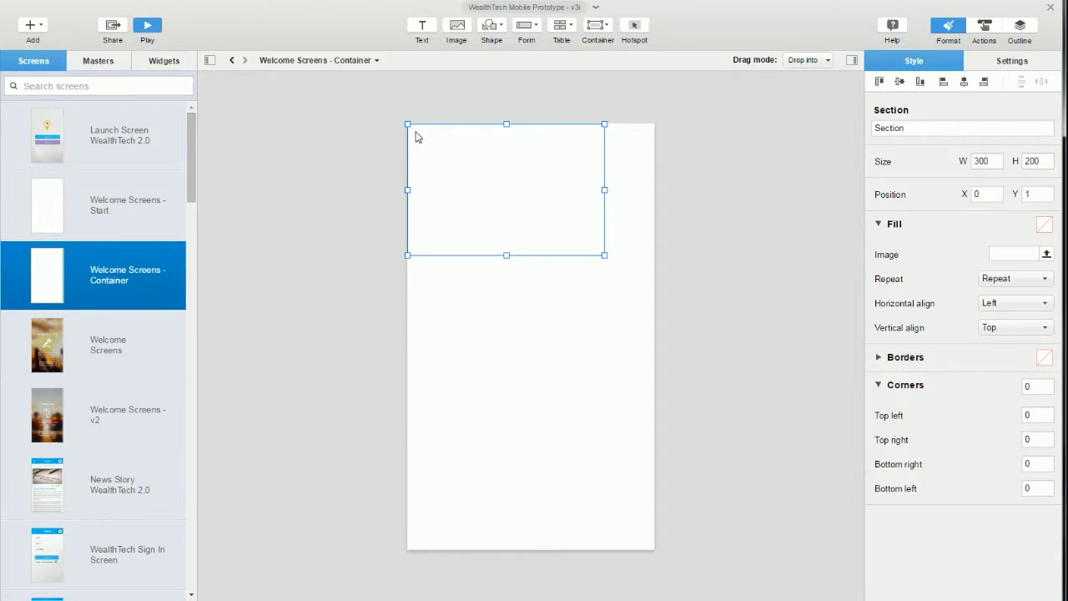
{"action": "left_click_drag", "start_coordinate": [525, 500], "coordinate": [529, 551]}
{"action": "left_click_drag", "start_coordinate": [604, 337], "coordinate": [655, 333]}
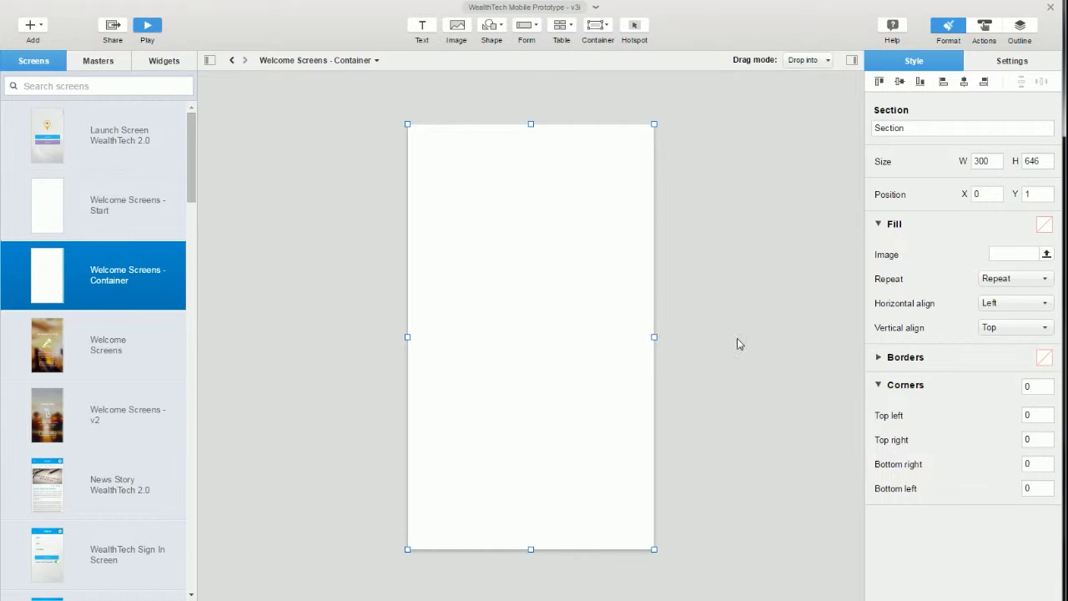
{"action": "left_click", "coordinate": [1047, 254]}
{"action": "double_click", "coordinate": [175, 63]}
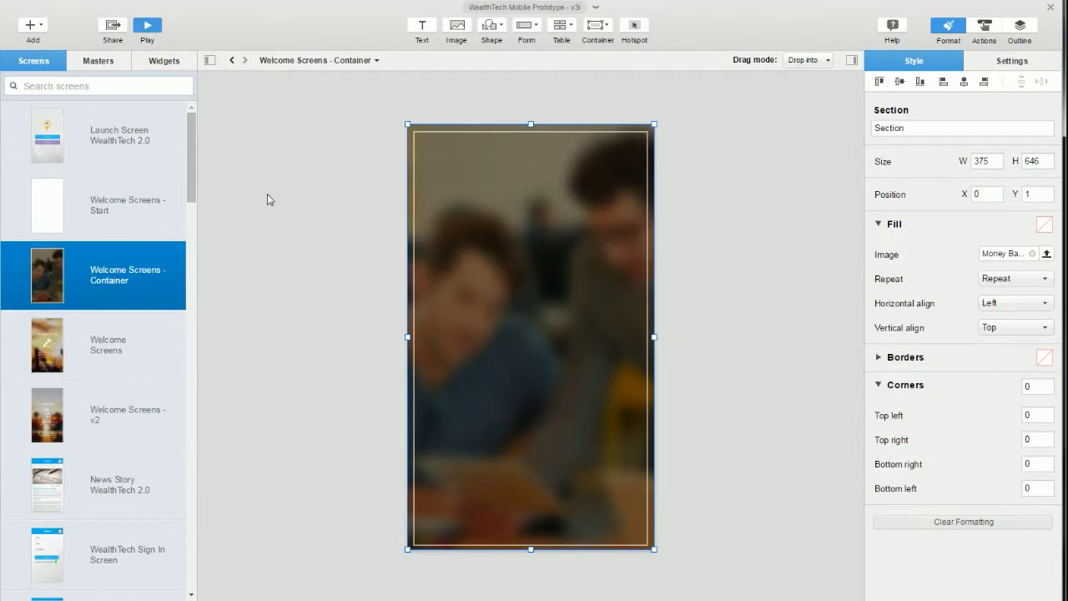
Center the Money Icon widget and add an enlarged bold white MONEY label above it.
{"action": "left_click", "coordinate": [164, 60]}
{"action": "left_click_drag", "start_coordinate": [61, 182], "coordinate": [486, 317]}
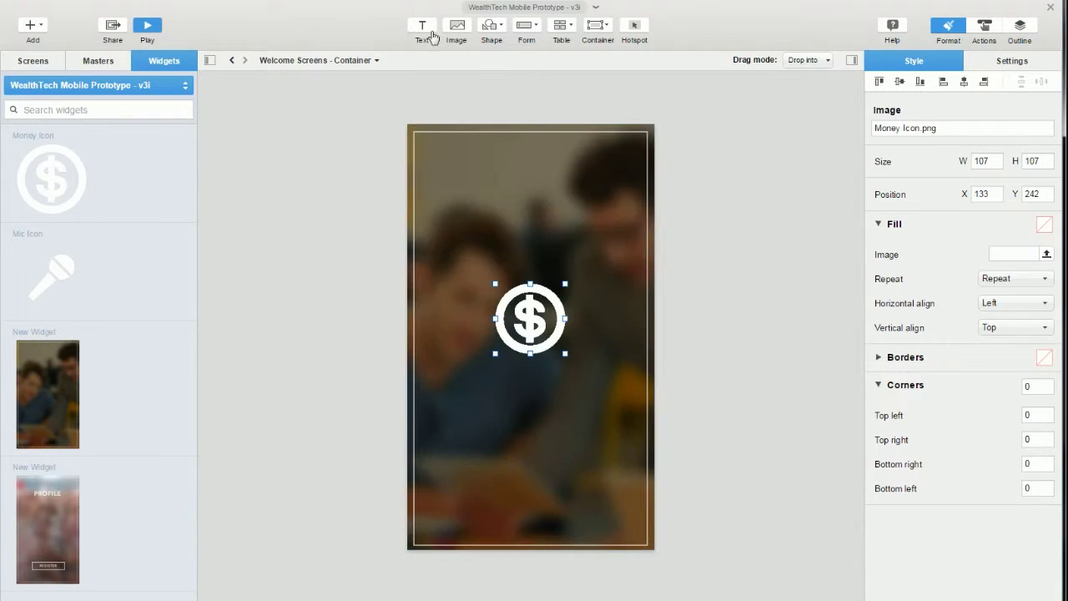
{"action": "left_click", "coordinate": [463, 240]}
{"action": "left_click", "coordinate": [883, 273]}
{"action": "left_click", "coordinate": [810, 317]}
{"action": "type", "text": "MONEY"}
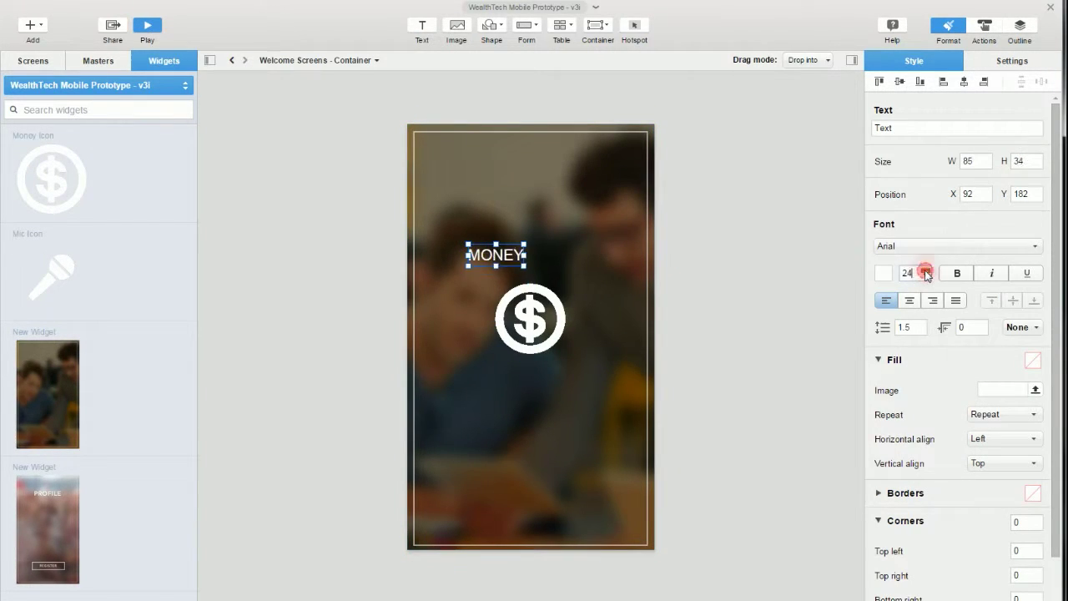
{"action": "left_click", "coordinate": [925, 270]}
{"action": "left_click", "coordinate": [957, 273]}
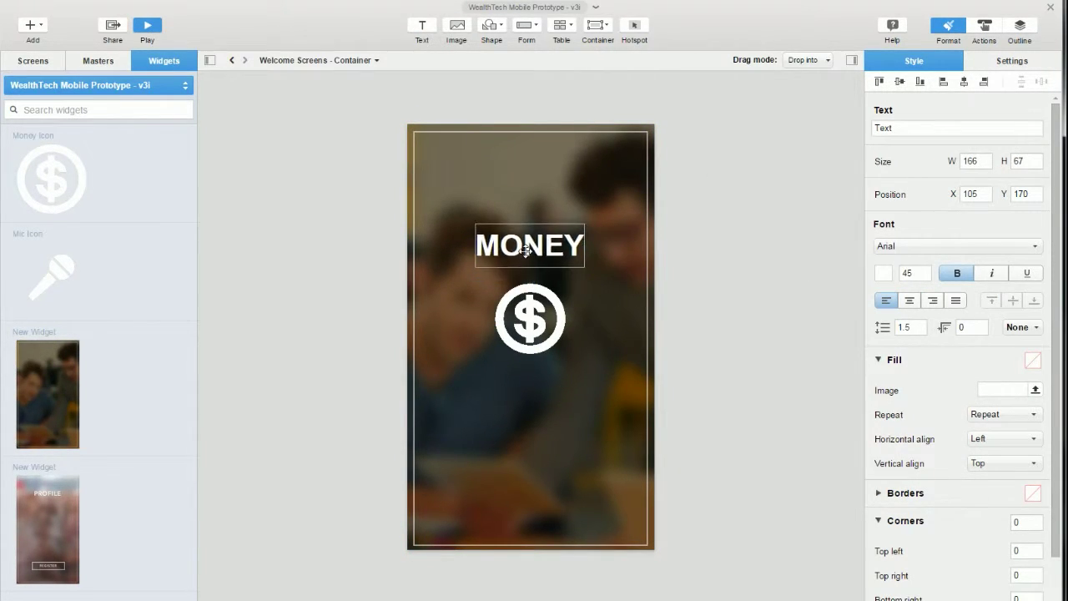
On Welcome Screens, place an image widget loaded with Onboarding -- Travel.jpg.
{"action": "right_click", "coordinate": [612, 397]}
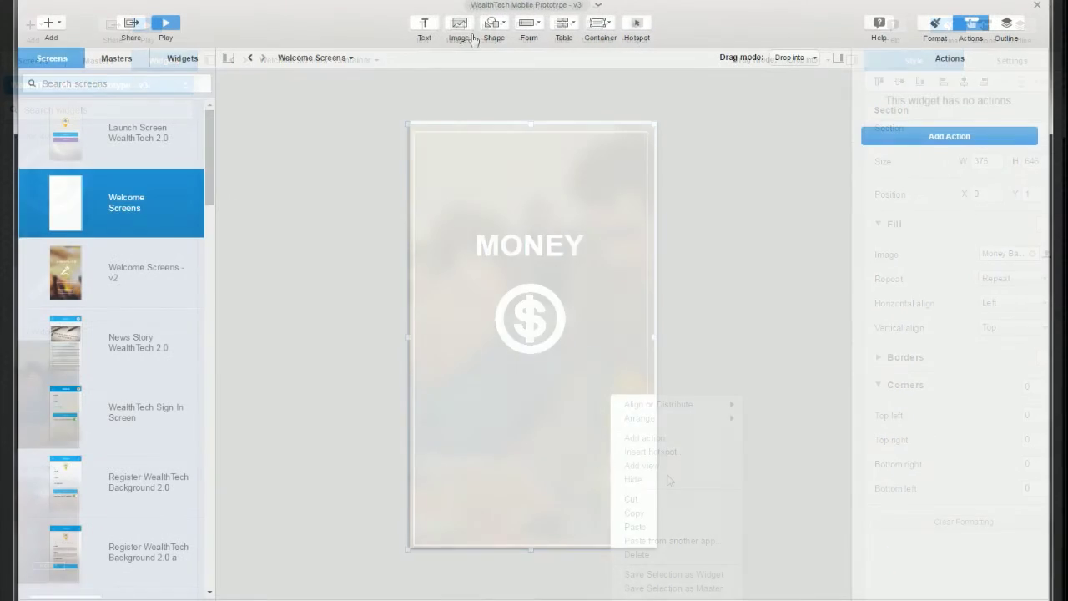
{"action": "left_click", "coordinate": [459, 21]}
{"action": "left_click", "coordinate": [415, 122]}
{"action": "scroll", "coordinate": [176, 368], "scroll_direction": "down", "scroll_amount": 3}
{"action": "double_click", "coordinate": [176, 390]}
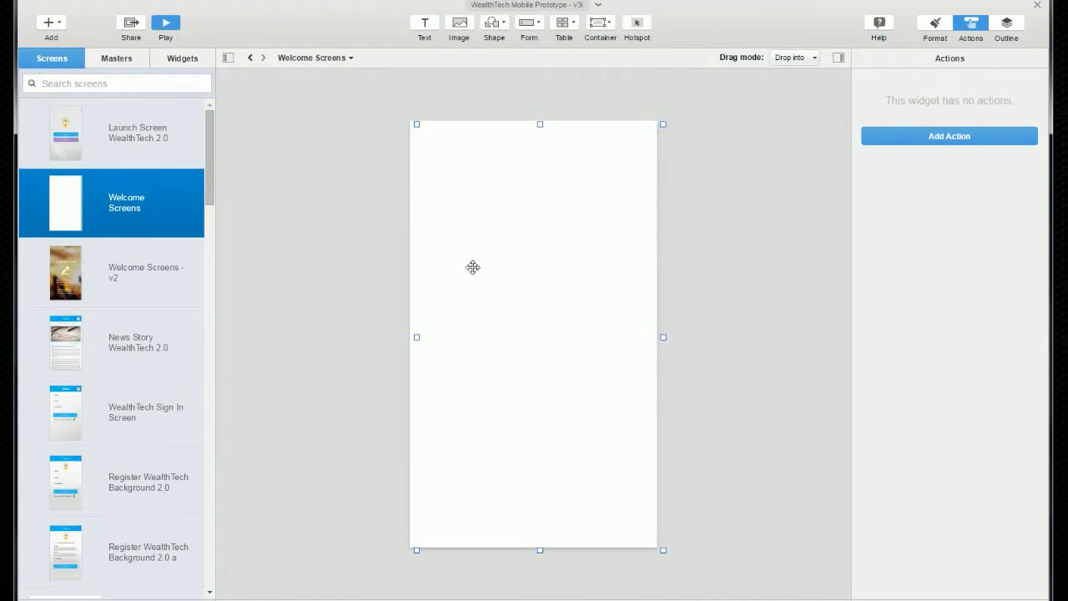
Nudge the Travel image up and left, then add a fourth and fifth view.
{"action": "left_click_drag", "start_coordinate": [473, 214], "coordinate": [454, 201]}
{"action": "right_click", "coordinate": [455, 203]}
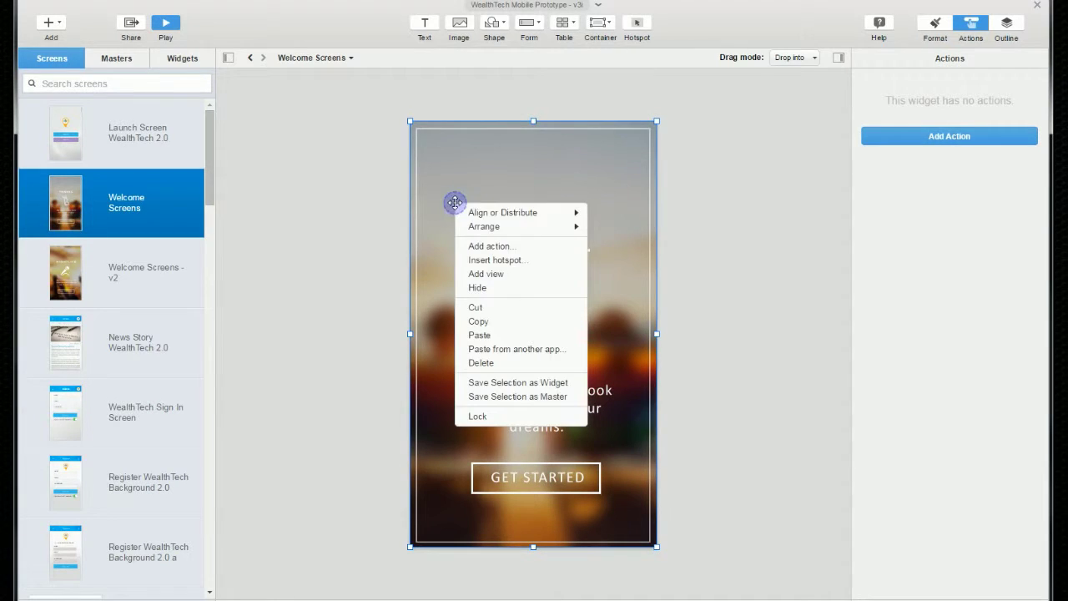
{"action": "left_click", "coordinate": [500, 239]}
{"action": "right_click", "coordinate": [505, 233]}
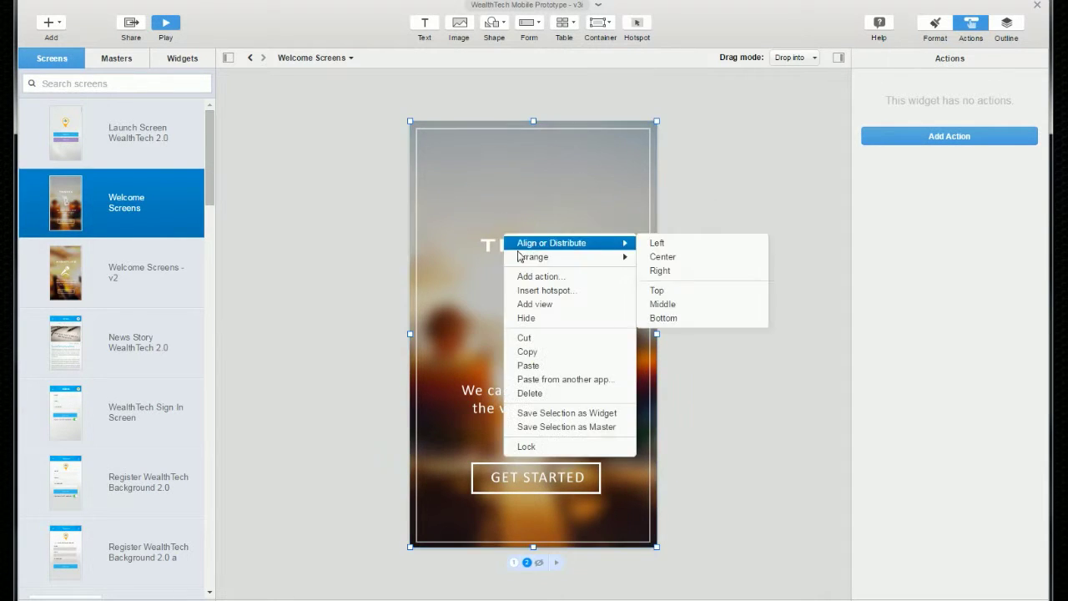
{"action": "left_click", "coordinate": [509, 244]}
{"action": "right_click", "coordinate": [511, 244]}
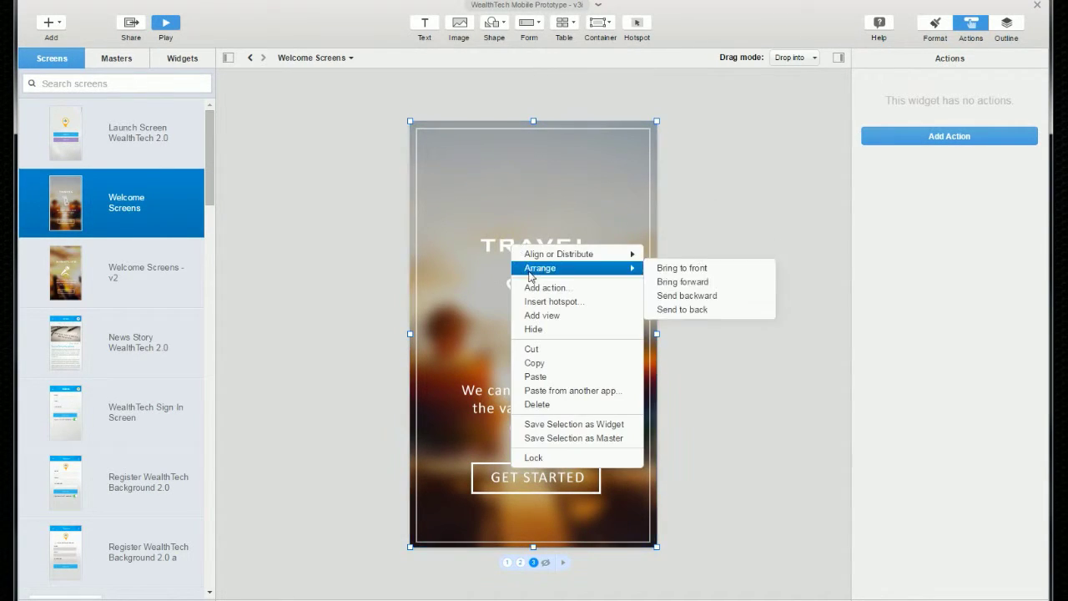
{"action": "left_click", "coordinate": [538, 313]}
{"action": "right_click", "coordinate": [506, 254]}
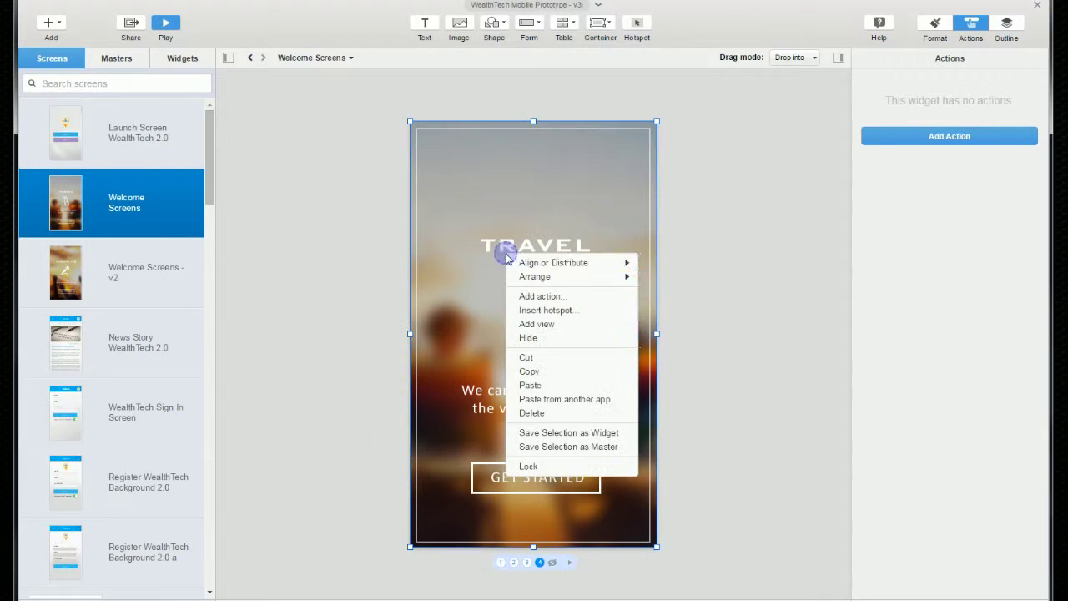
{"action": "left_click", "coordinate": [538, 323]}
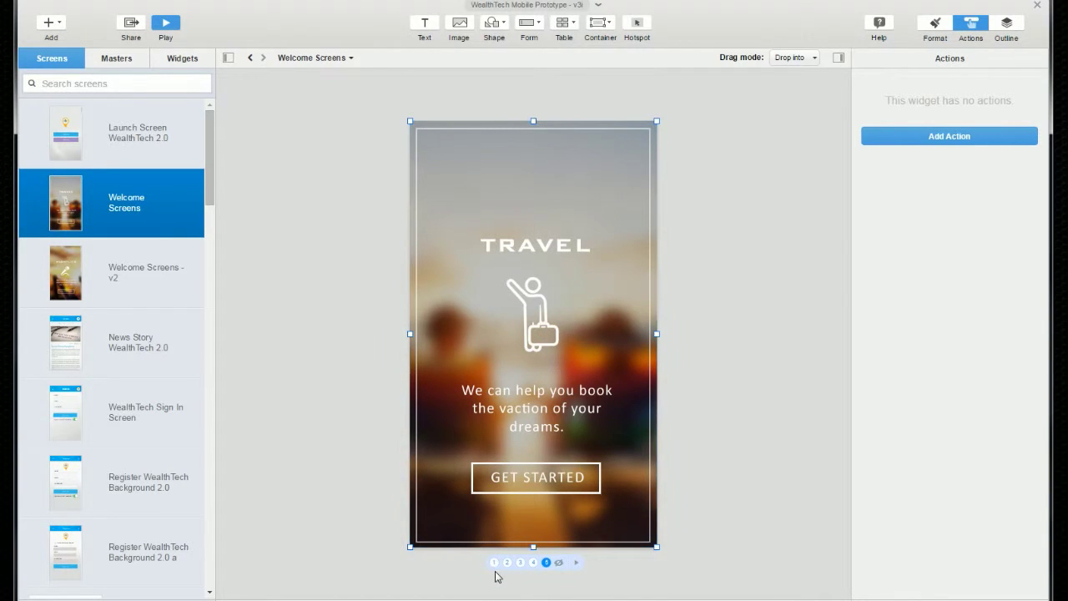
Load the Advisors image into view 2 of the image stack.
{"action": "left_click", "coordinate": [519, 564]}
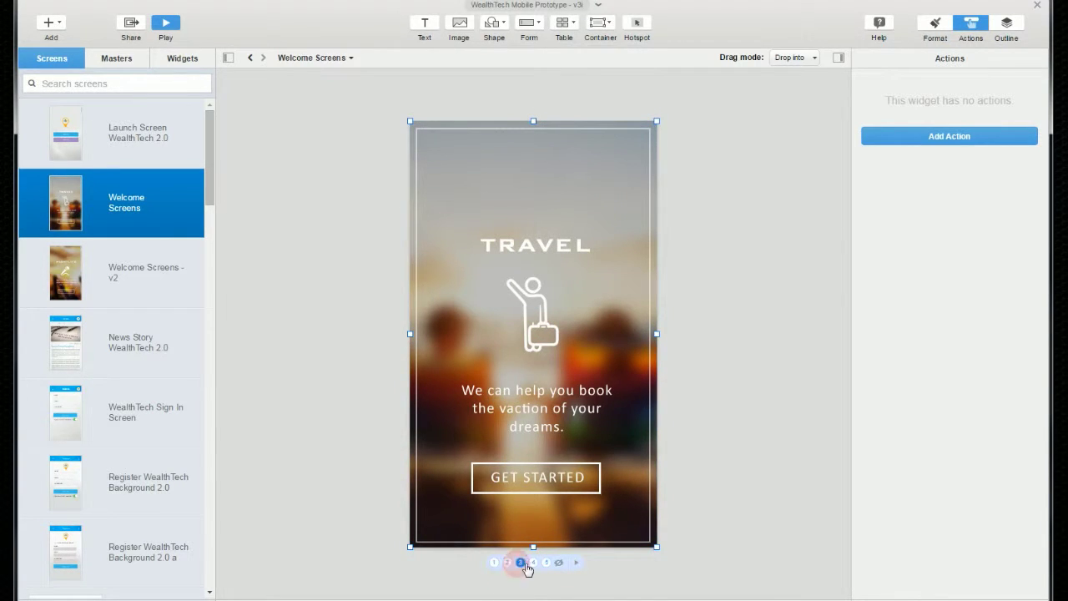
{"action": "left_click", "coordinate": [527, 563]}
{"action": "left_click", "coordinate": [506, 564]}
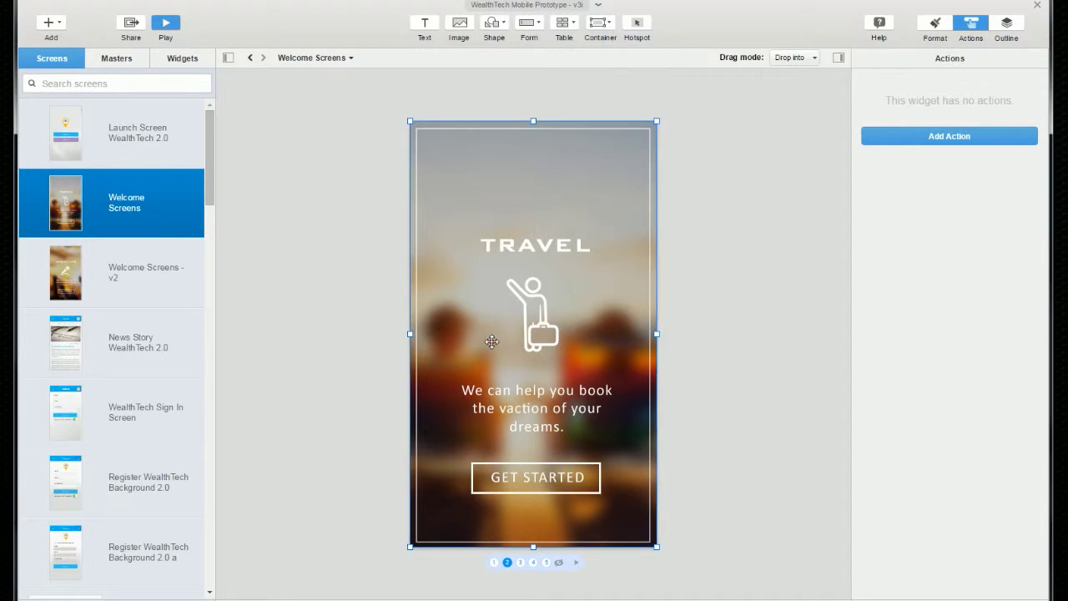
{"action": "double_click", "coordinate": [491, 341]}
{"action": "left_click", "coordinate": [190, 88]}
{"action": "double_click", "coordinate": [191, 88]}
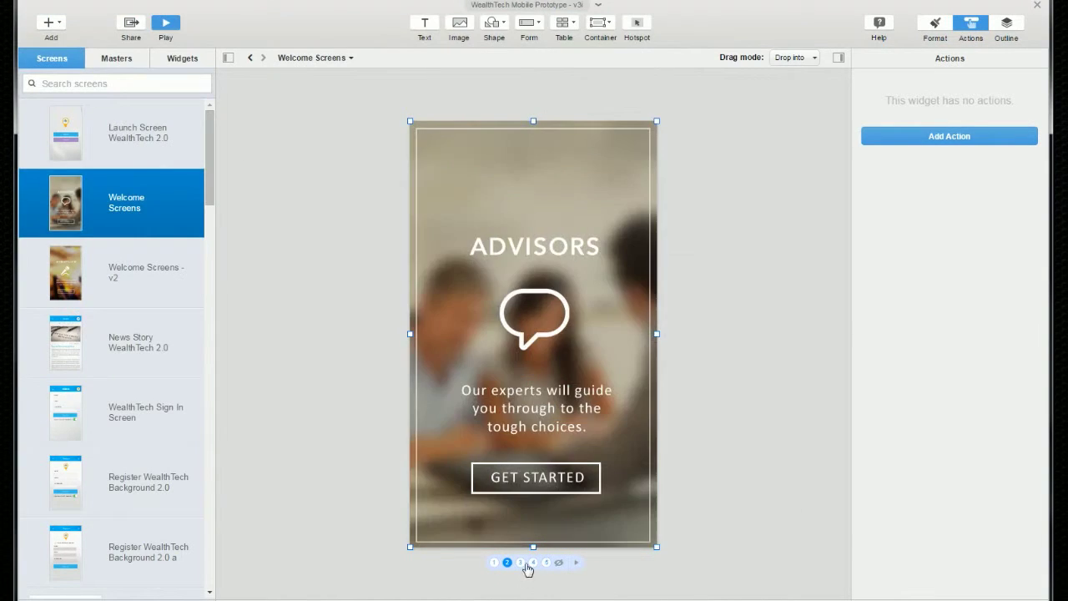
Load the Money image into view 4 of the stack.
{"action": "left_click", "coordinate": [519, 562]}
{"action": "double_click", "coordinate": [543, 313]}
{"action": "key", "text": "Escape"}
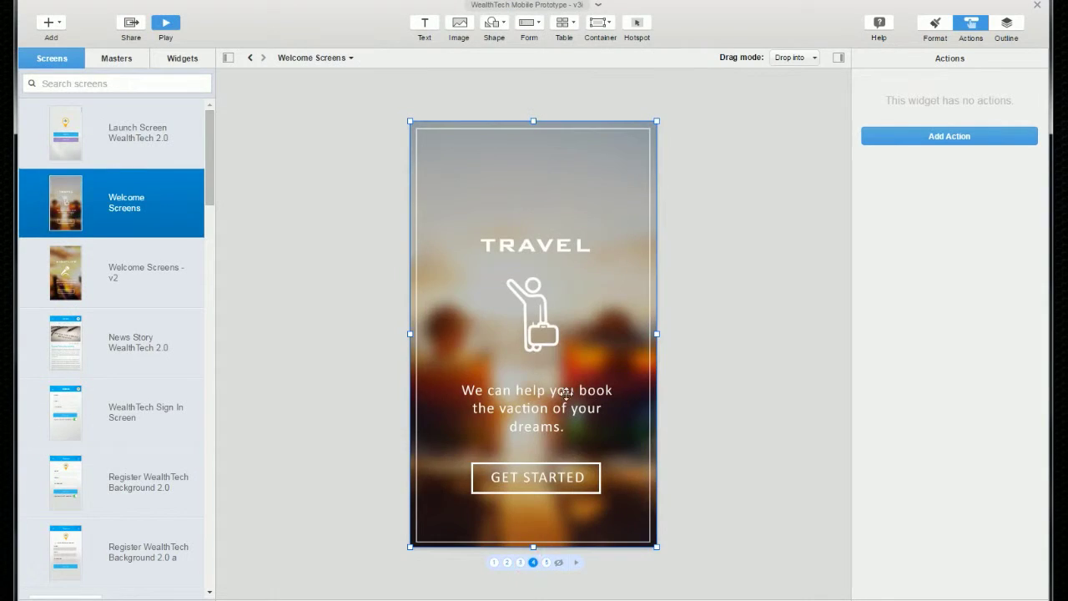
{"action": "double_click", "coordinate": [535, 334]}
{"action": "double_click", "coordinate": [556, 97]}
{"action": "left_click", "coordinate": [534, 562]}
Load the Nightlife image into view 5 of the stack.
{"action": "left_click", "coordinate": [548, 562]}
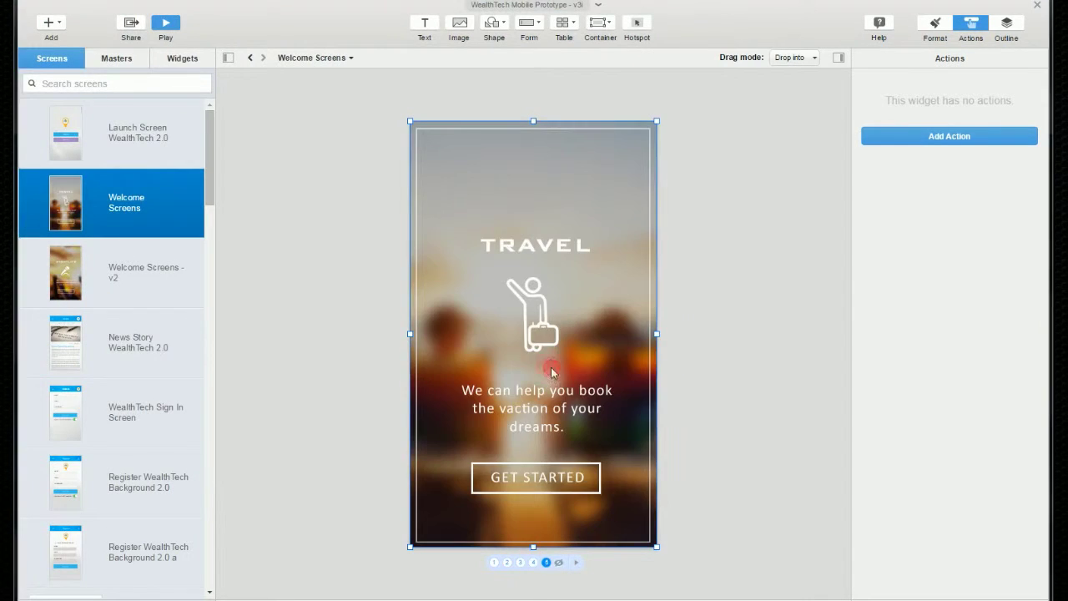
{"action": "double_click", "coordinate": [534, 334]}
{"action": "left_click", "coordinate": [155, 275]}
{"action": "left_click", "coordinate": [674, 489]}
Preview each view from Travel through Money to Nightlife, then return to Travel.
{"action": "left_click", "coordinate": [496, 562]}
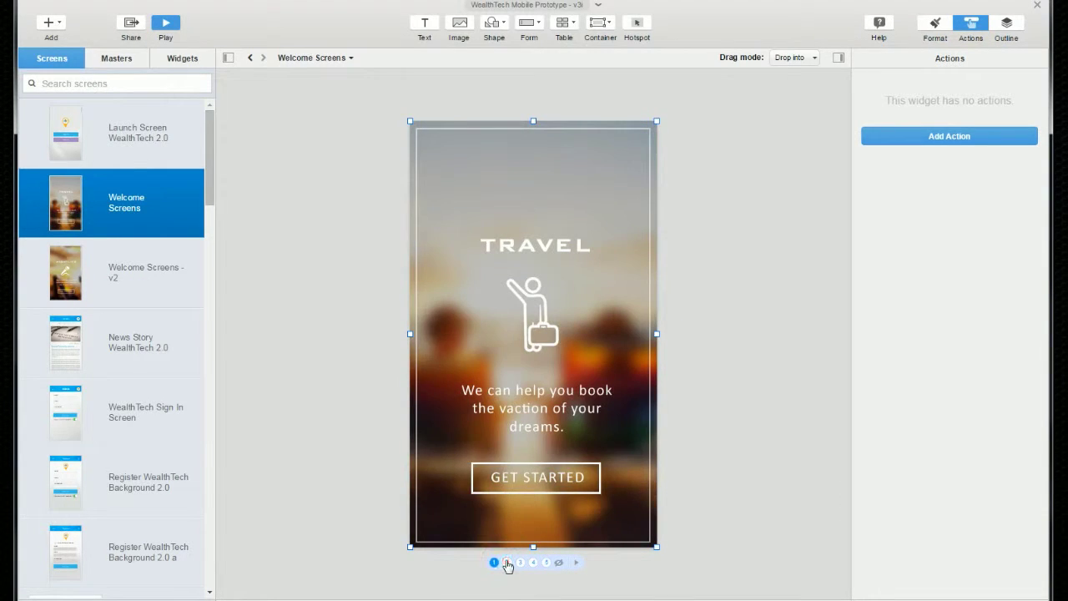
{"action": "left_click", "coordinate": [507, 563]}
{"action": "left_click", "coordinate": [520, 562]}
{"action": "left_click", "coordinate": [533, 563]}
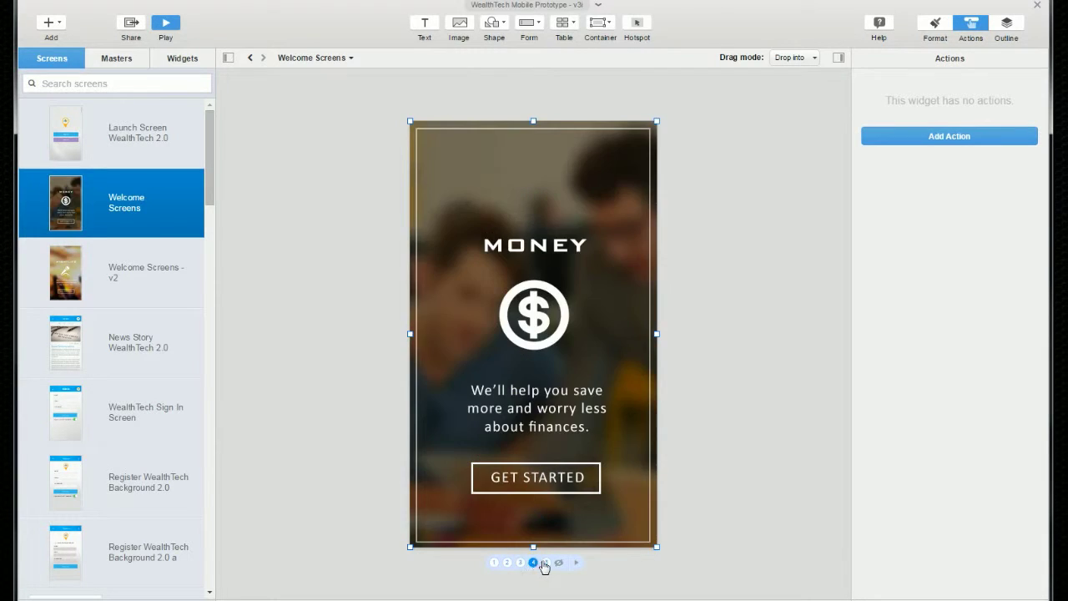
{"action": "left_click", "coordinate": [546, 562]}
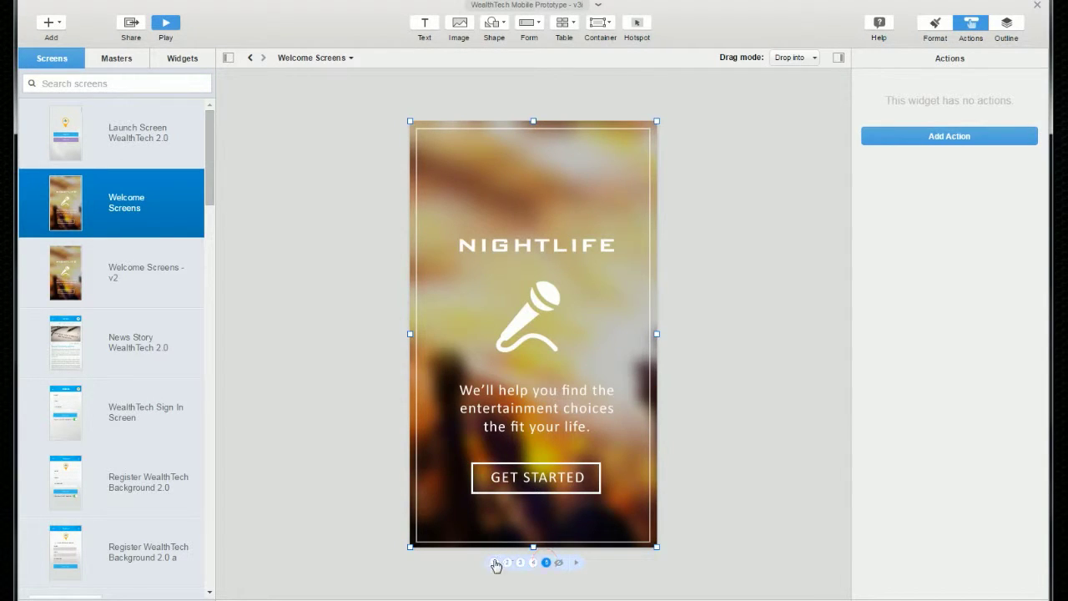
{"action": "left_click", "coordinate": [494, 562]}
Add a Swipe left action switching Image Viewstack 43 to Onboarding---Advisors.jpg.
{"action": "left_click", "coordinate": [923, 137]}
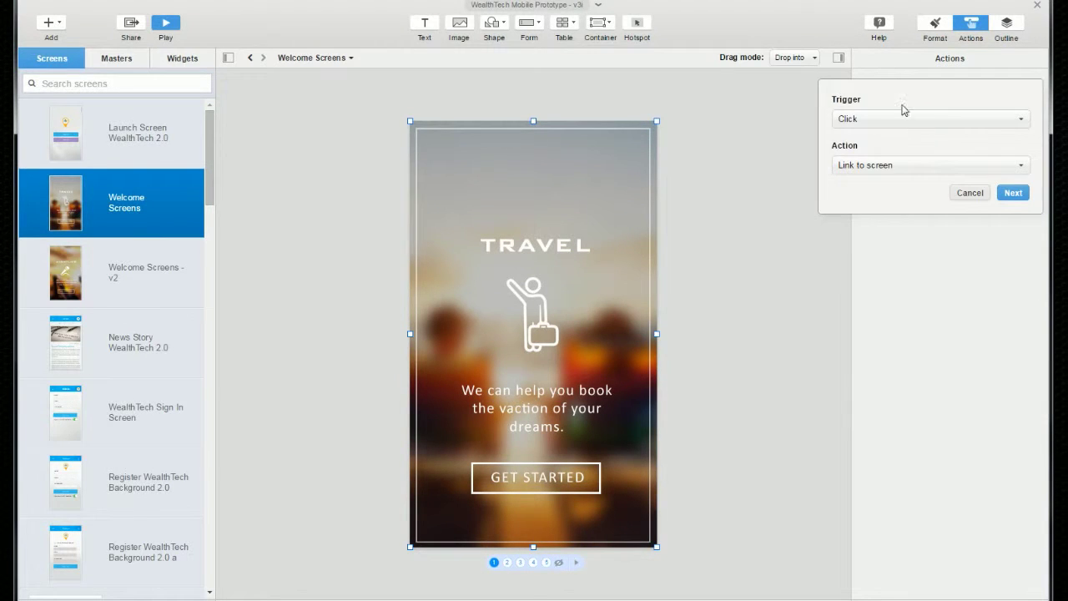
{"action": "left_click_drag", "start_coordinate": [904, 110], "coordinate": [451, 158]}
{"action": "left_click", "coordinate": [472, 156]}
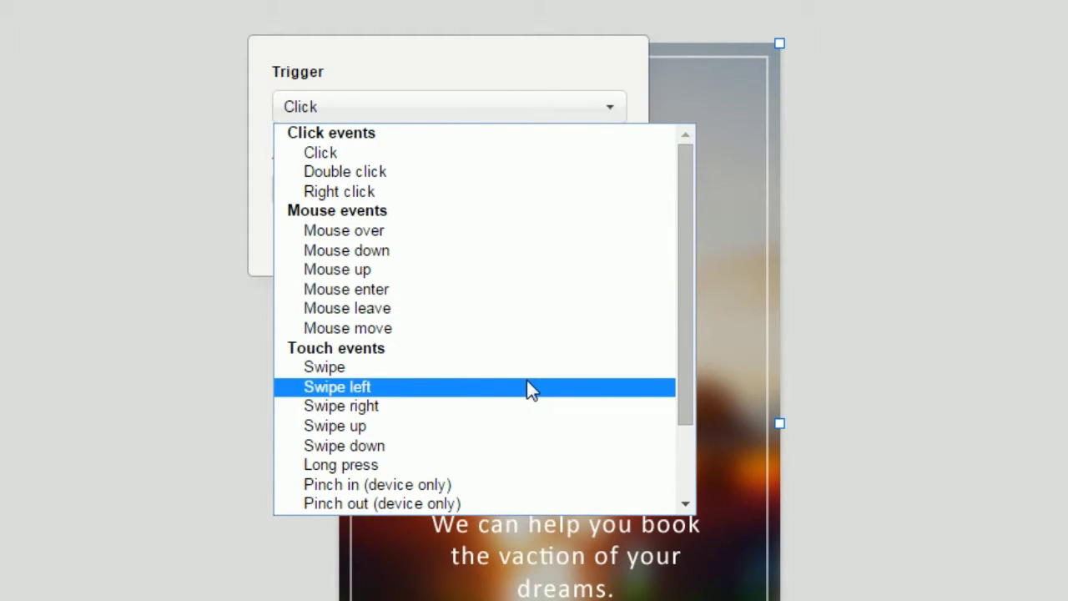
{"action": "left_click", "coordinate": [527, 386]}
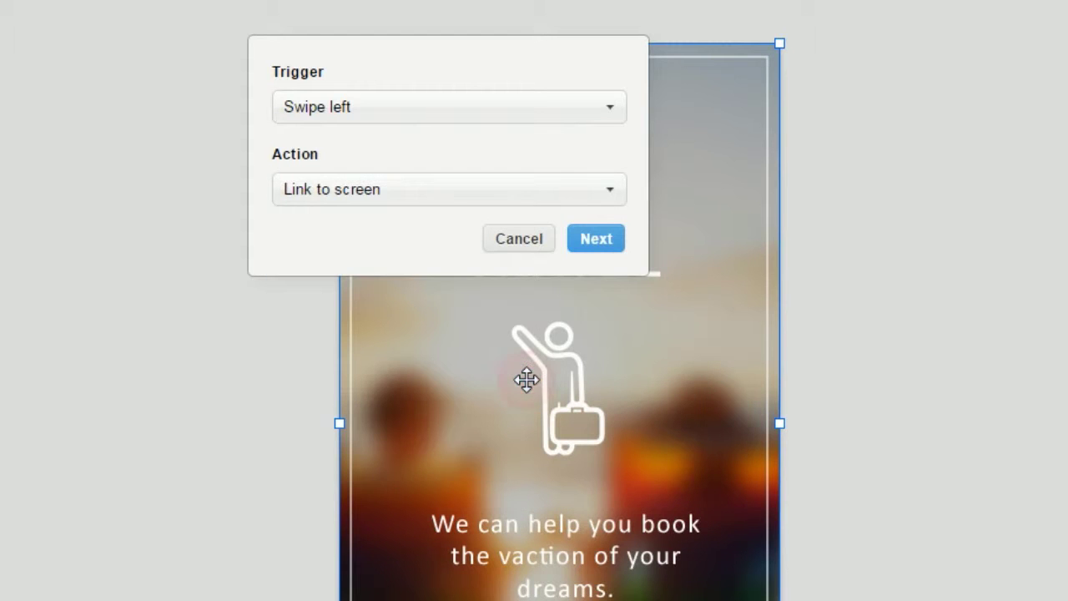
{"action": "left_click", "coordinate": [594, 191]}
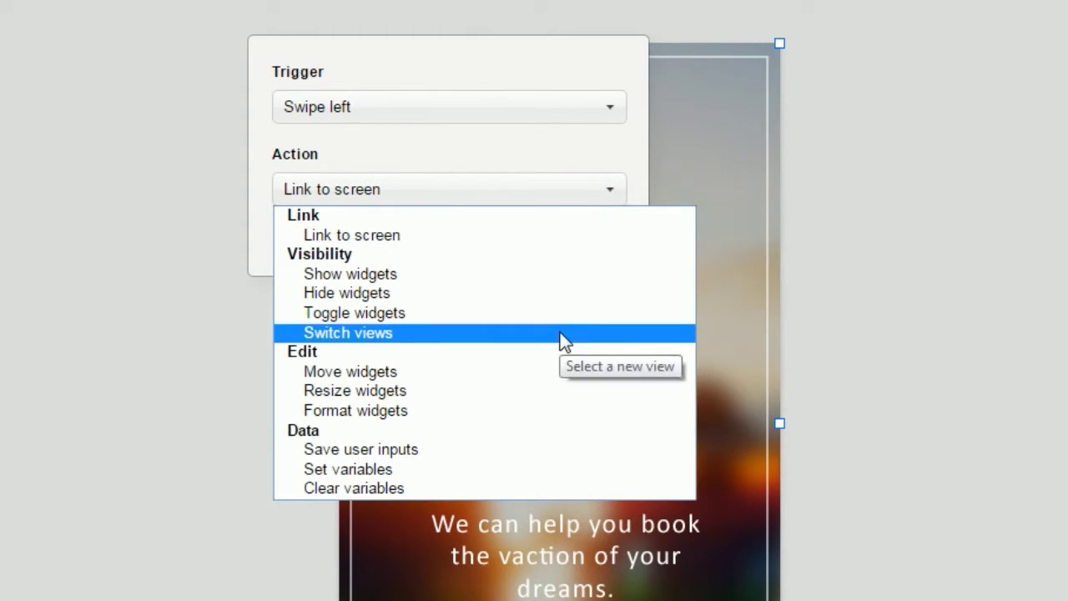
{"action": "left_click", "coordinate": [561, 334]}
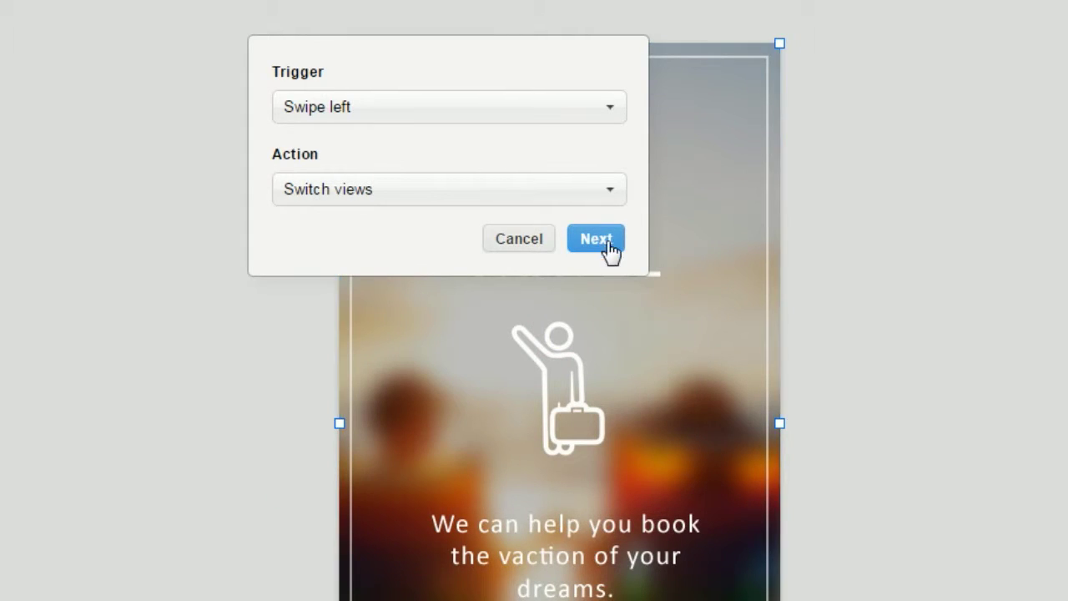
{"action": "left_click", "coordinate": [606, 243]}
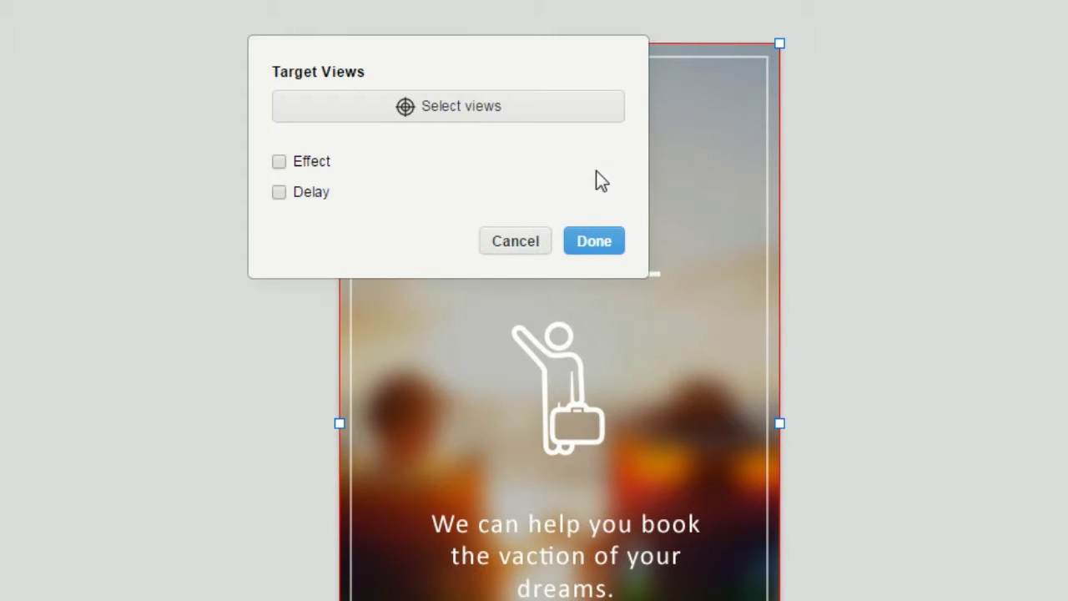
{"action": "left_click", "coordinate": [562, 111]}
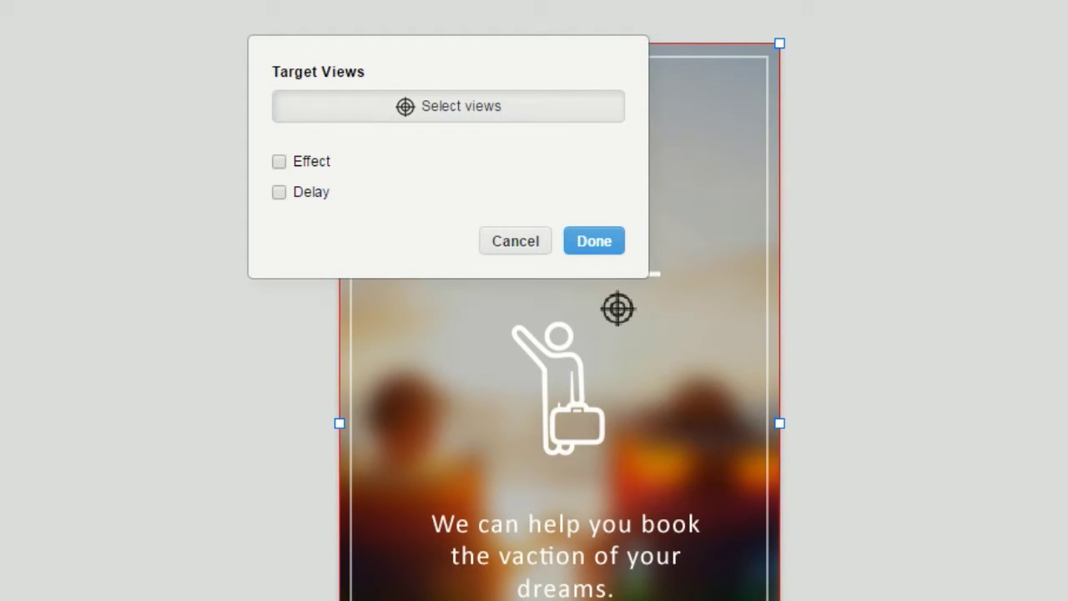
{"action": "left_click", "coordinate": [657, 424]}
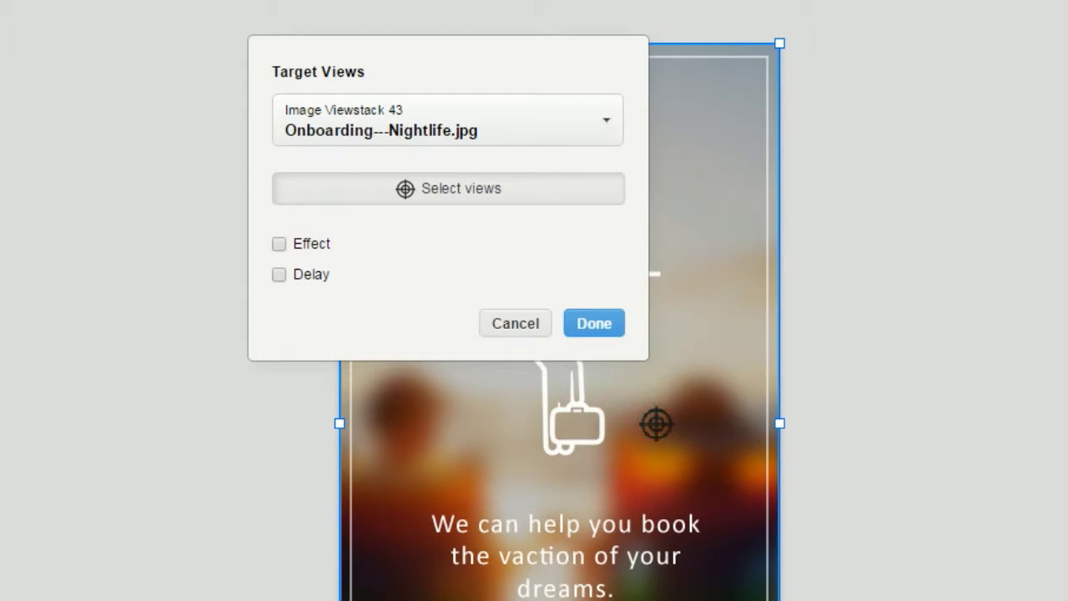
{"action": "left_click", "coordinate": [609, 122]}
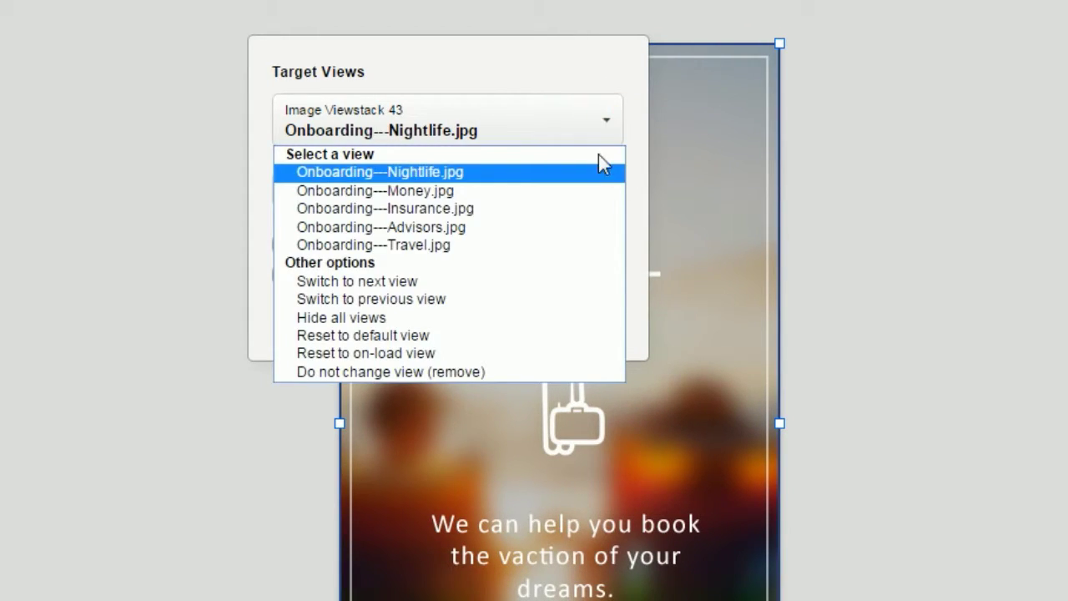
{"action": "left_click", "coordinate": [566, 229]}
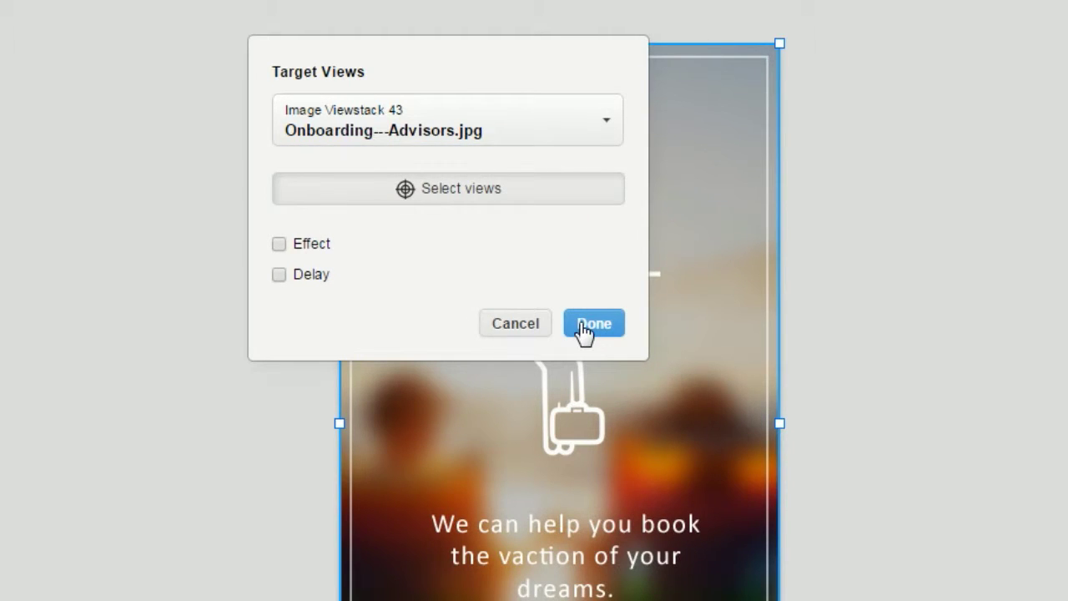
{"action": "left_click", "coordinate": [586, 329]}
In the Outline, rename Image Viewstack 43's Onboarding---Travel.jpg view to 'Travel Screen'.
{"action": "left_click", "coordinate": [990, 37]}
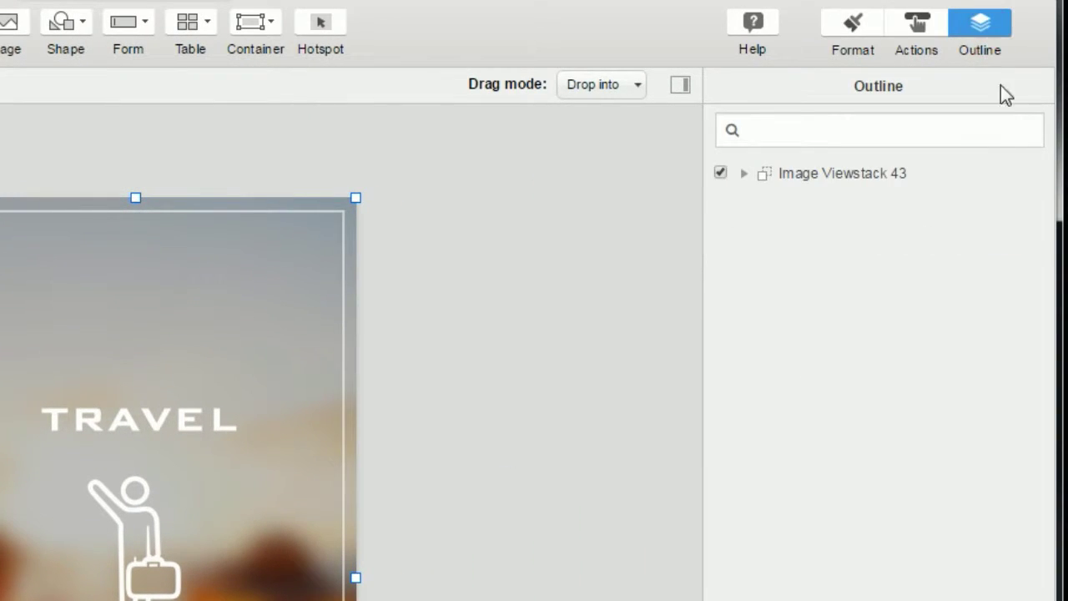
{"action": "left_click", "coordinate": [744, 172]}
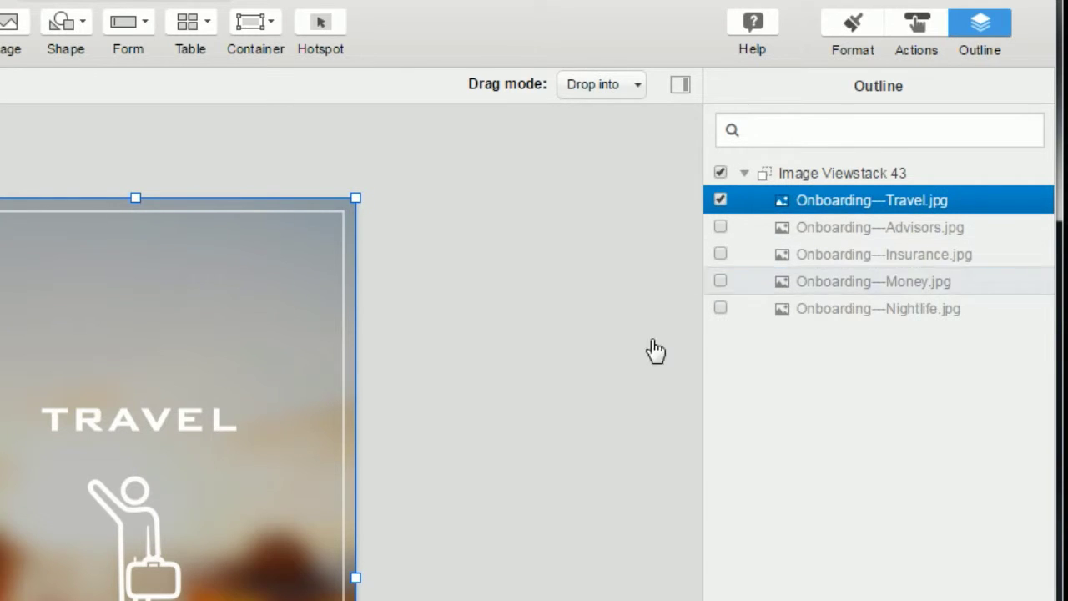
{"action": "left_click", "coordinate": [889, 208]}
{"action": "type", "text": "Travel Sc"}
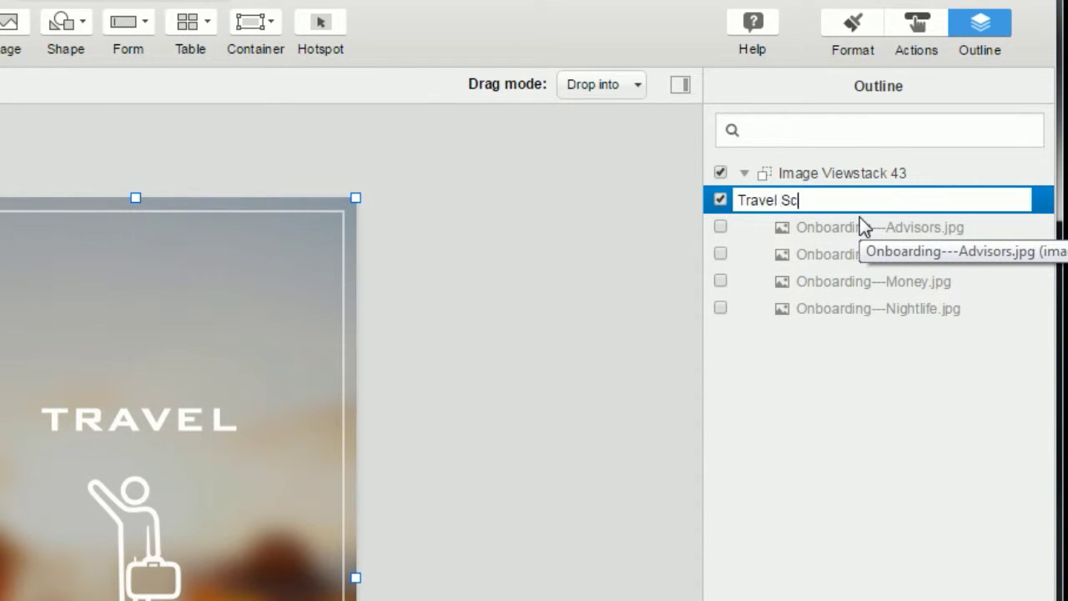
{"action": "type", "text": "reen"}
{"action": "left_click", "coordinate": [857, 231]}
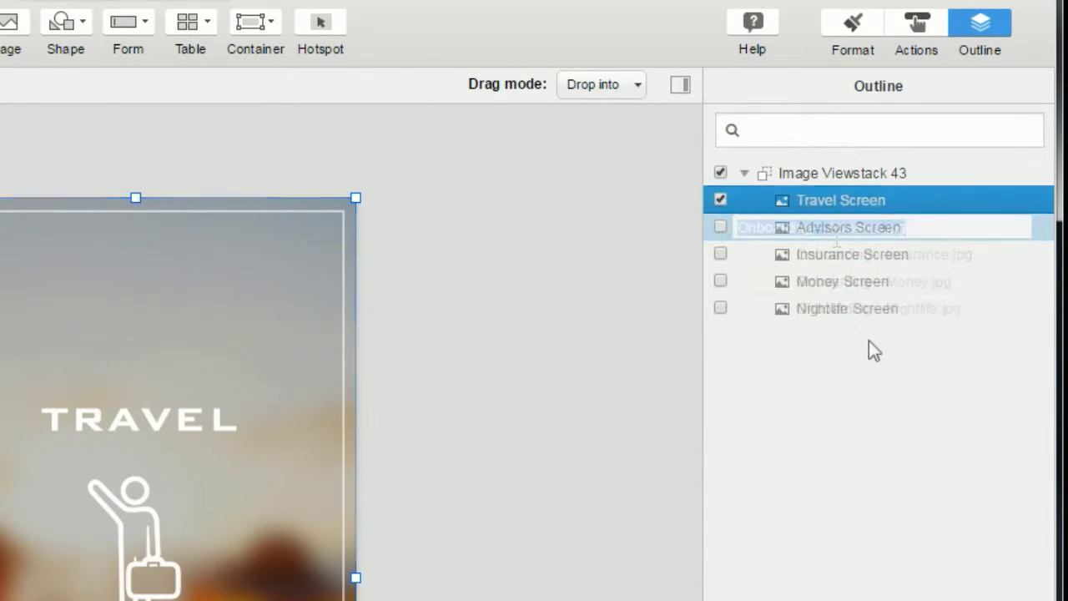
Give the swipe-left switch a Push effect, Left for hide, Right for show.
{"action": "left_click", "coordinate": [918, 29]}
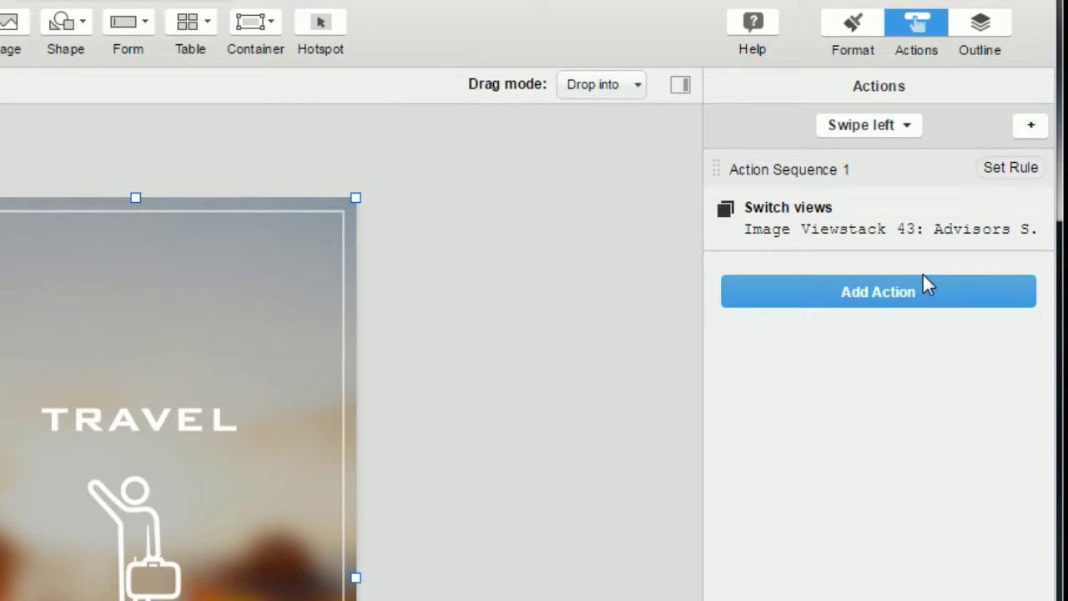
{"action": "left_click", "coordinate": [803, 230]}
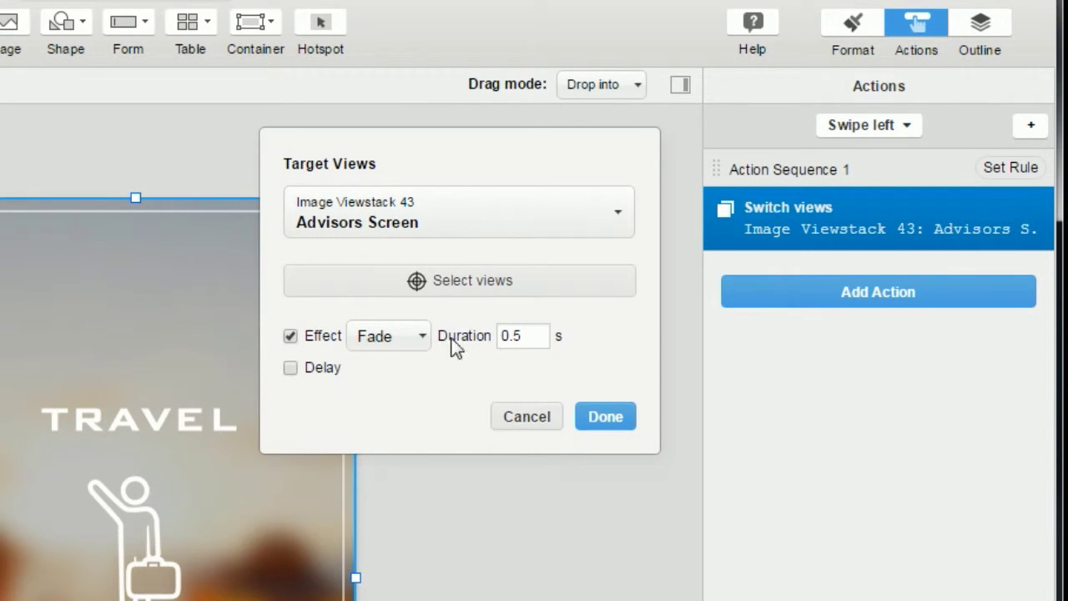
{"action": "left_click", "coordinate": [410, 342]}
{"action": "left_click", "coordinate": [398, 438]}
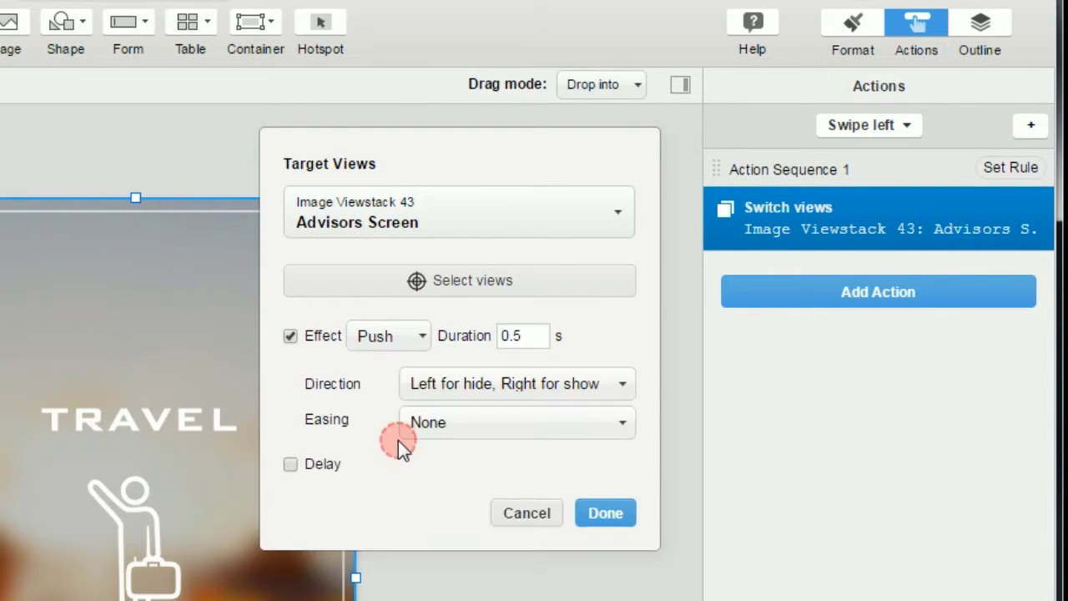
{"action": "left_click", "coordinate": [606, 385]}
{"action": "left_click", "coordinate": [607, 400]}
{"action": "left_click", "coordinate": [625, 513]}
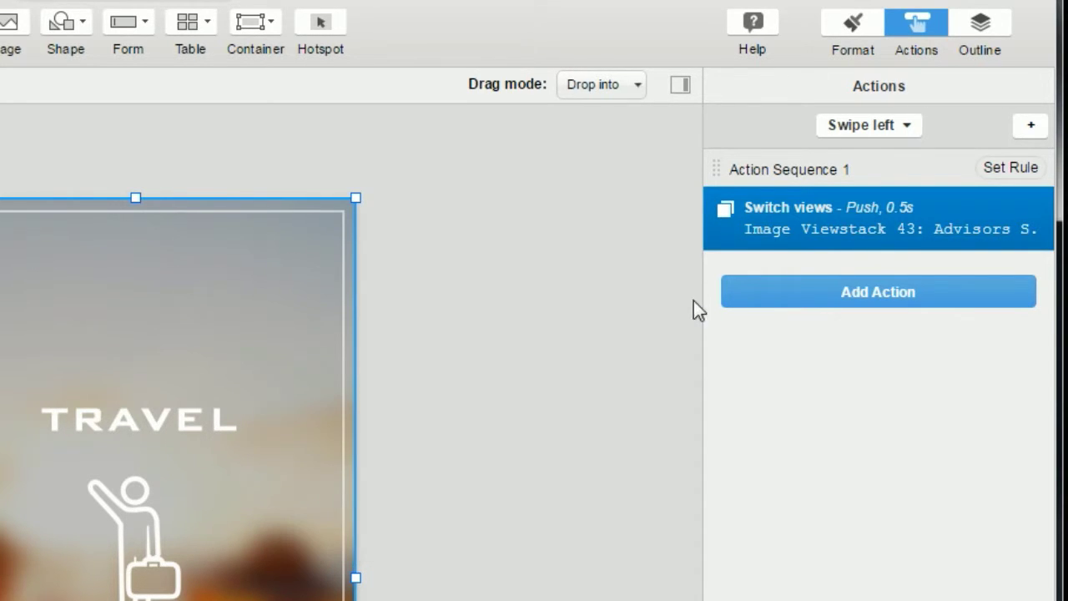
Reopen the view switch settings to verify the push direction, closing without changes.
{"action": "left_click", "coordinate": [790, 207]}
{"action": "left_click", "coordinate": [857, 338]}
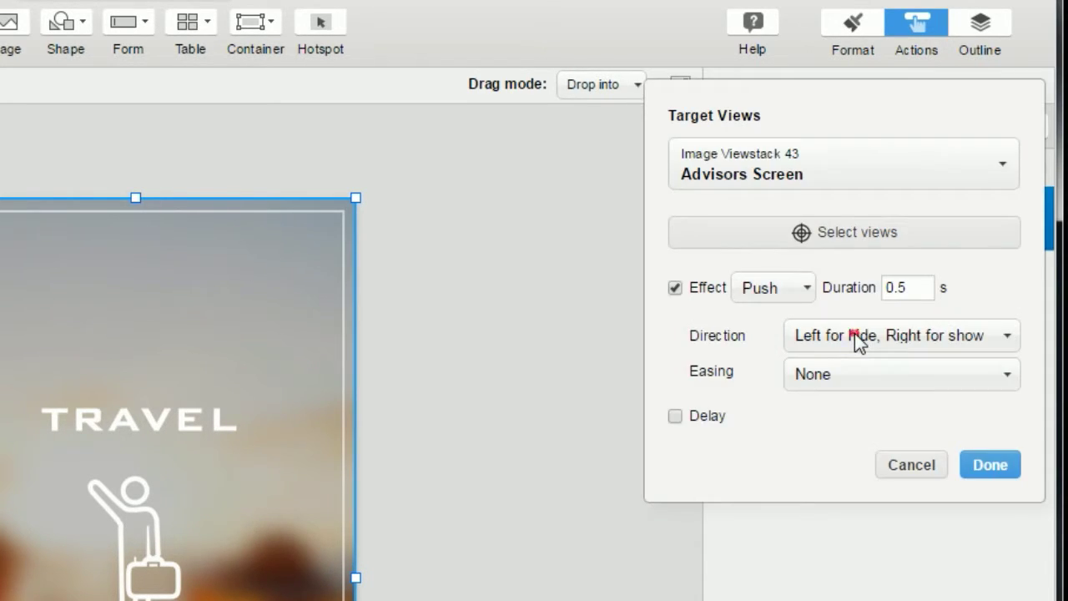
{"action": "left_click", "coordinate": [927, 464]}
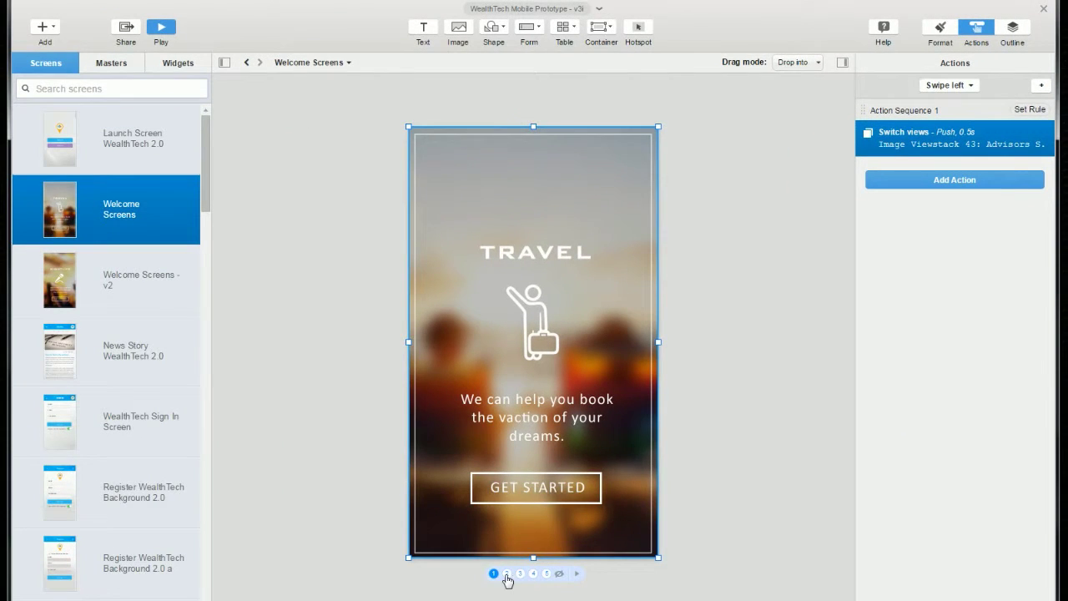
On the Advisors view, add a Swipe right trigger with a Switch views action.
{"action": "left_click", "coordinate": [507, 575]}
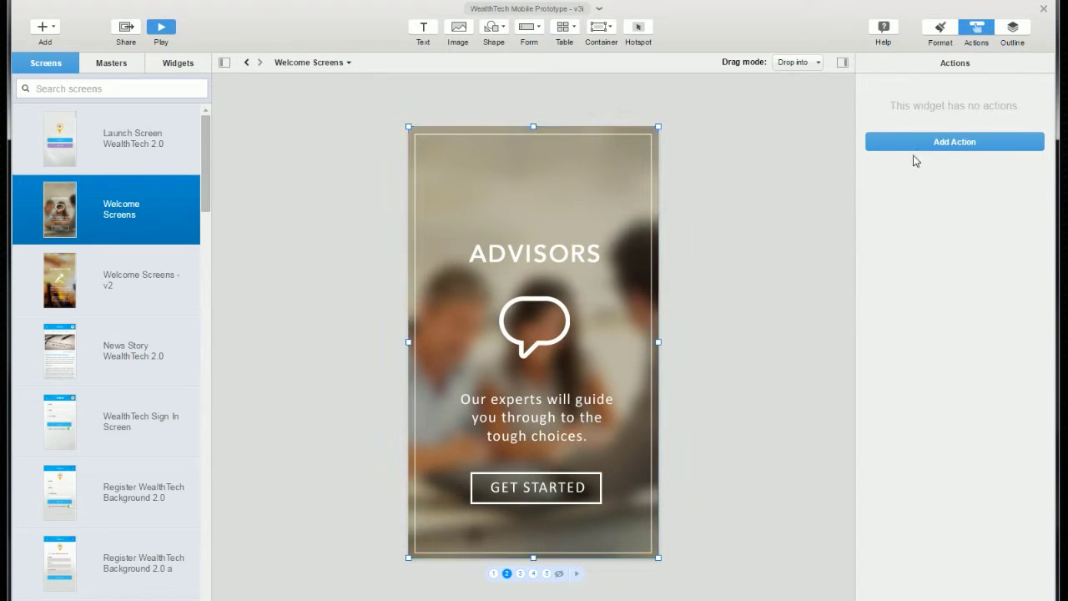
{"action": "left_click", "coordinate": [941, 143]}
{"action": "left_click_drag", "start_coordinate": [863, 100], "coordinate": [505, 113]}
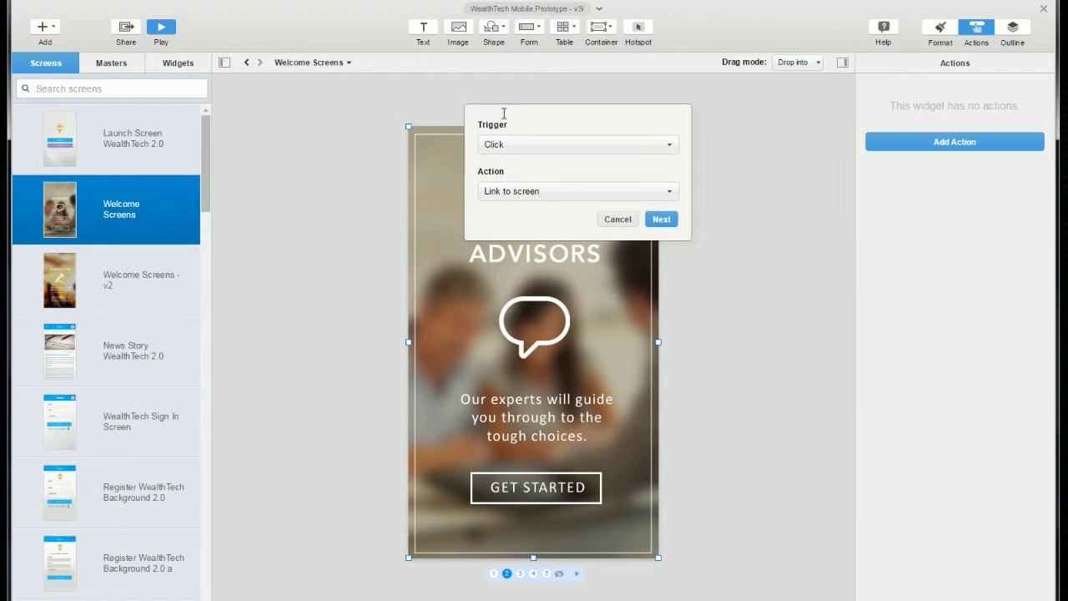
{"action": "left_click", "coordinate": [520, 145]}
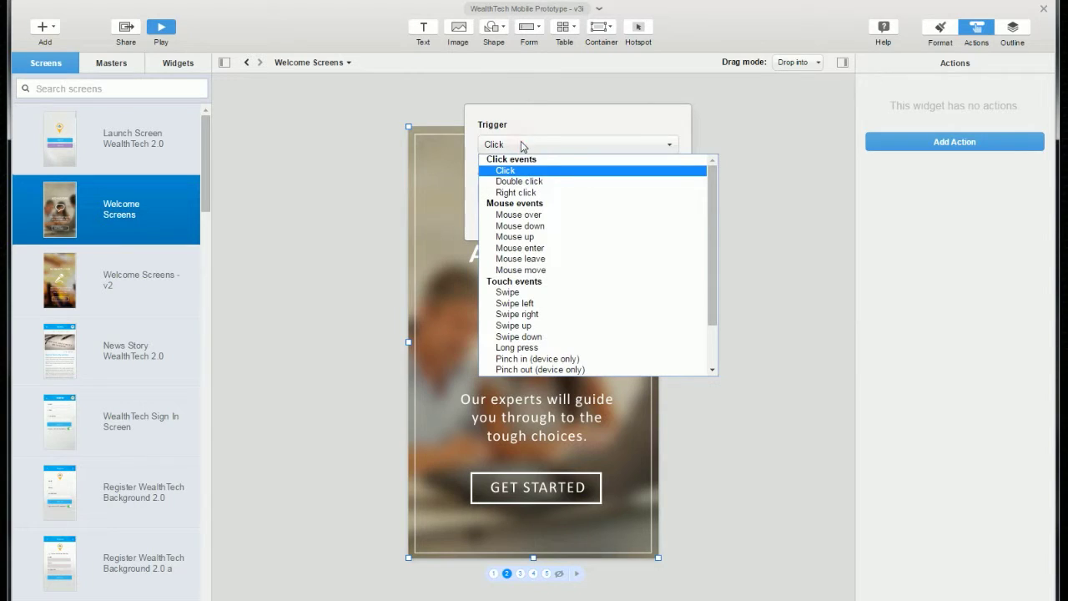
{"action": "left_click", "coordinate": [557, 314]}
{"action": "left_click", "coordinate": [589, 194]}
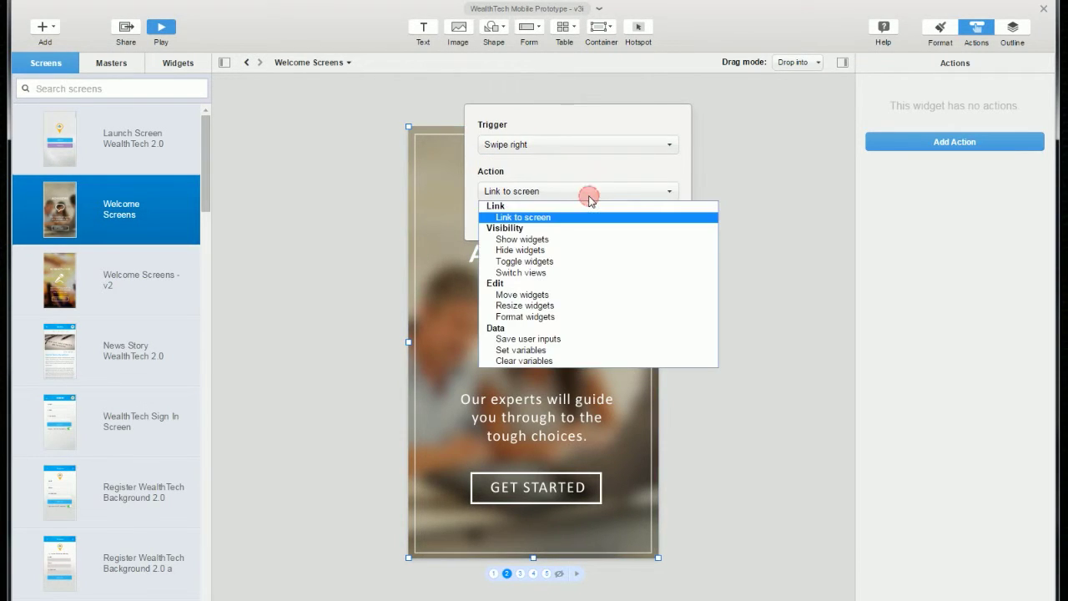
{"action": "left_click", "coordinate": [574, 270]}
{"action": "left_click", "coordinate": [661, 219]}
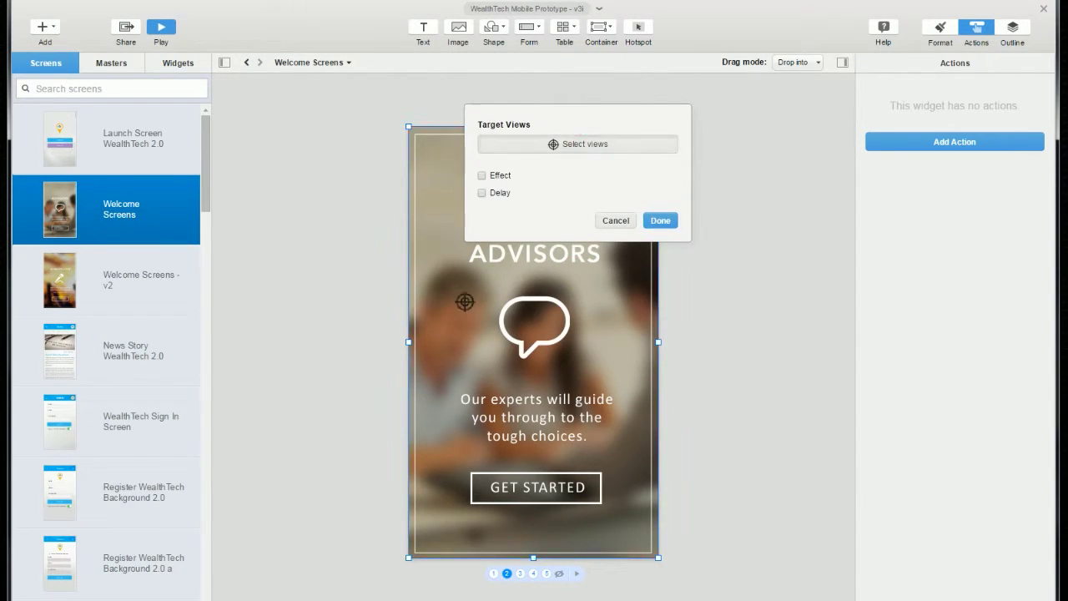
Target Travel Screen in the viewstack with a Push effect, Right for hide, Left for show.
{"action": "left_click", "coordinate": [572, 143]}
{"action": "left_click", "coordinate": [596, 149]}
{"action": "left_click", "coordinate": [595, 220]}
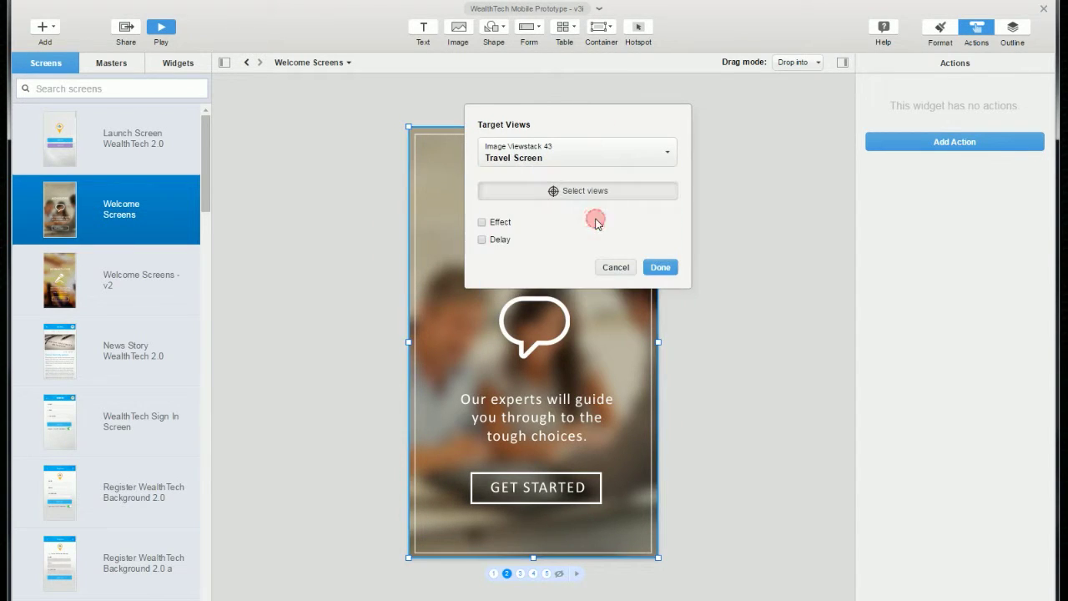
{"action": "left_click", "coordinate": [482, 222]}
{"action": "left_click", "coordinate": [537, 222]}
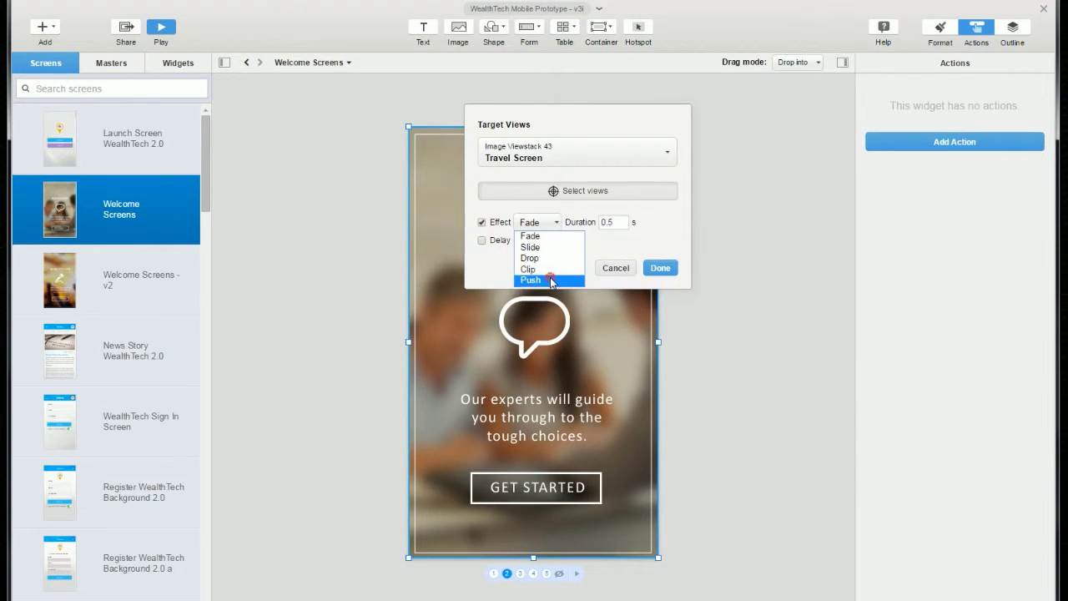
{"action": "left_click", "coordinate": [551, 280]}
{"action": "left_click", "coordinate": [648, 249]}
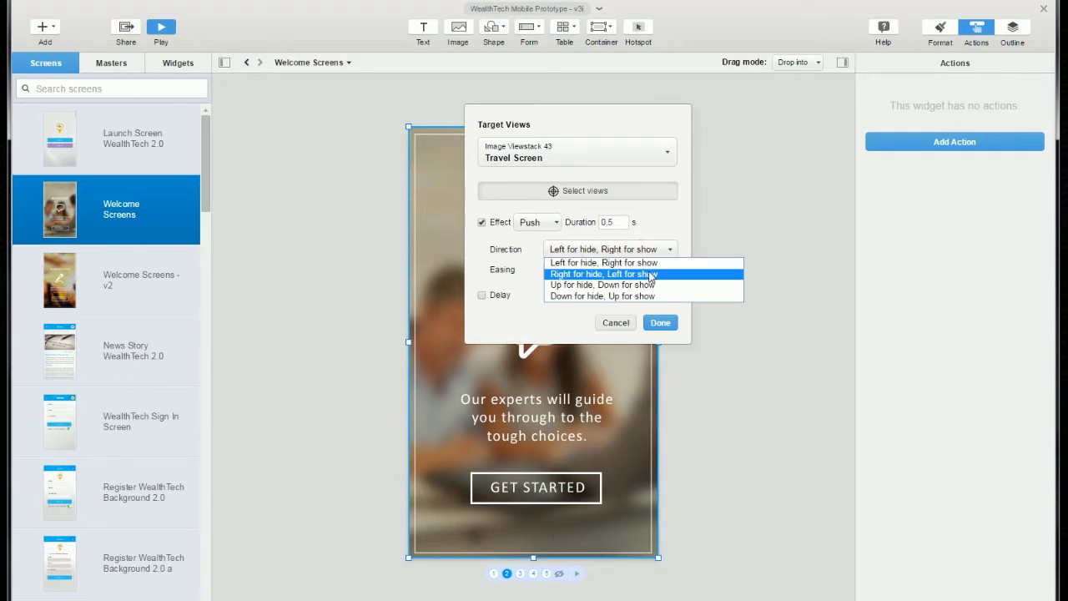
{"action": "left_click", "coordinate": [650, 274]}
{"action": "left_click", "coordinate": [661, 323]}
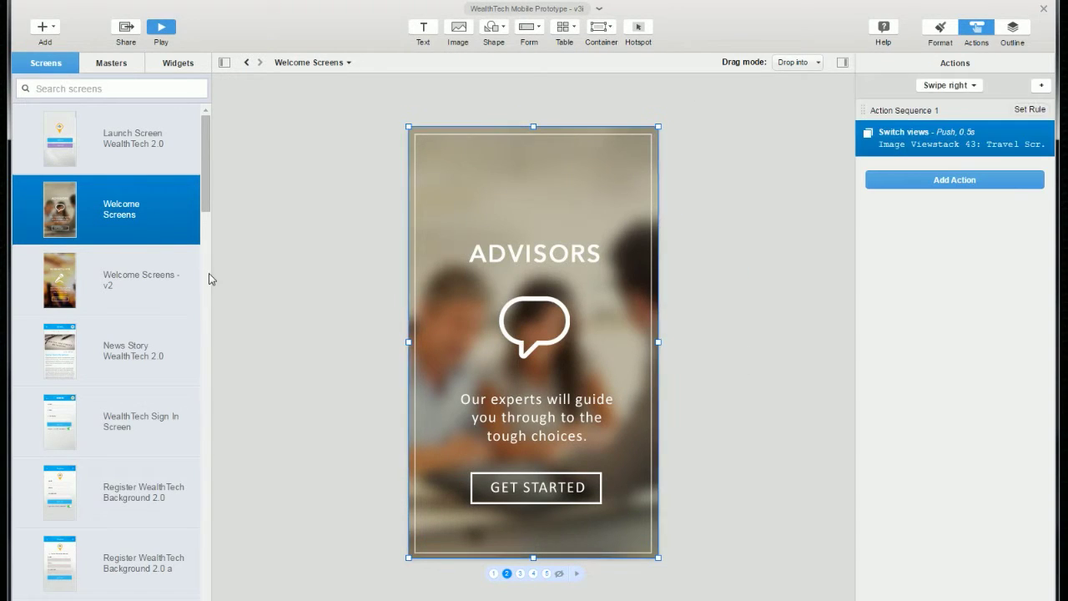
{"action": "left_click", "coordinate": [161, 29]}
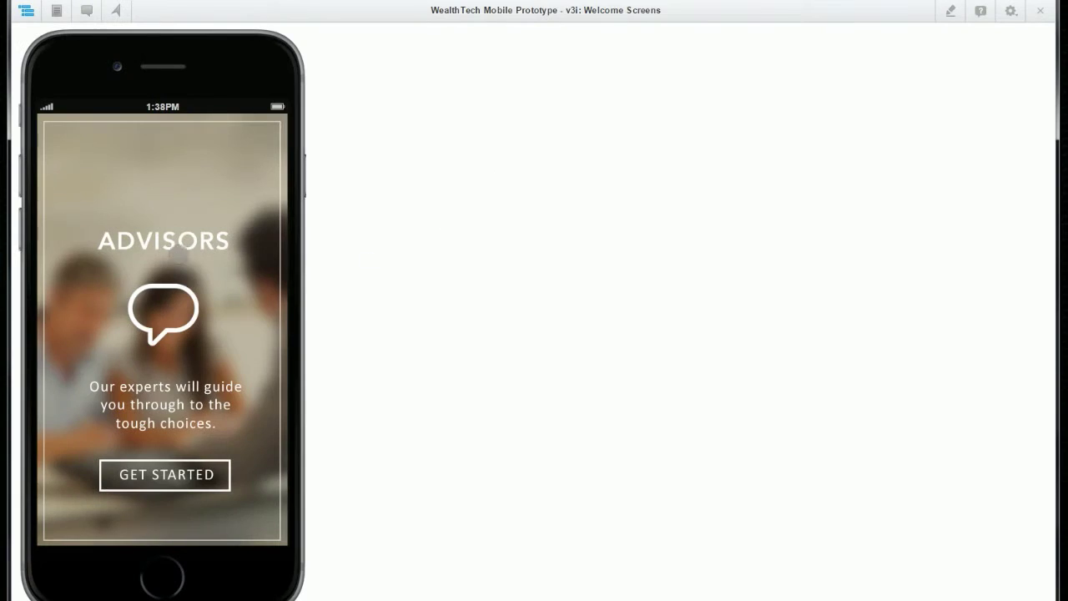
{"action": "mouse_move", "coordinate": [137, 255]}
{"action": "left_mouse_down"}
{"action": "mouse_move", "coordinate": [175, 242]}
{"action": "mouse_move", "coordinate": [222, 258]}
{"action": "mouse_move", "coordinate": [134, 255]}
{"action": "mouse_move", "coordinate": [214, 251]}
{"action": "mouse_move", "coordinate": [151, 258]}
{"action": "left_mouse_up"}
{"action": "key", "text": "Escape"}
Preview the Insurance, Money and Nightlife views of the viewstack.
{"action": "left_click", "coordinate": [521, 574]}
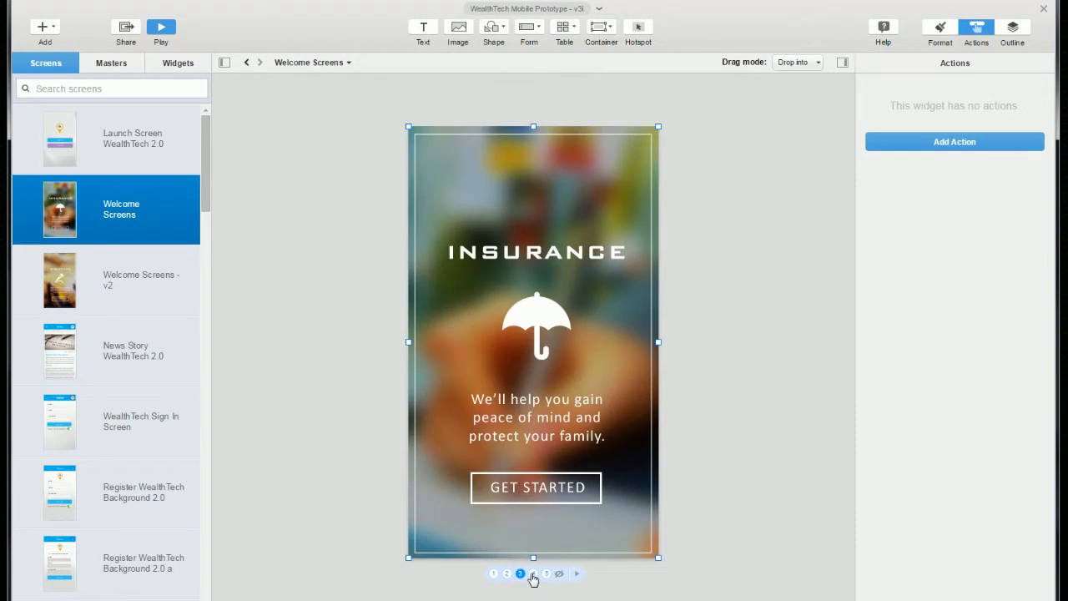
{"action": "left_click", "coordinate": [533, 573]}
{"action": "left_click", "coordinate": [546, 574]}
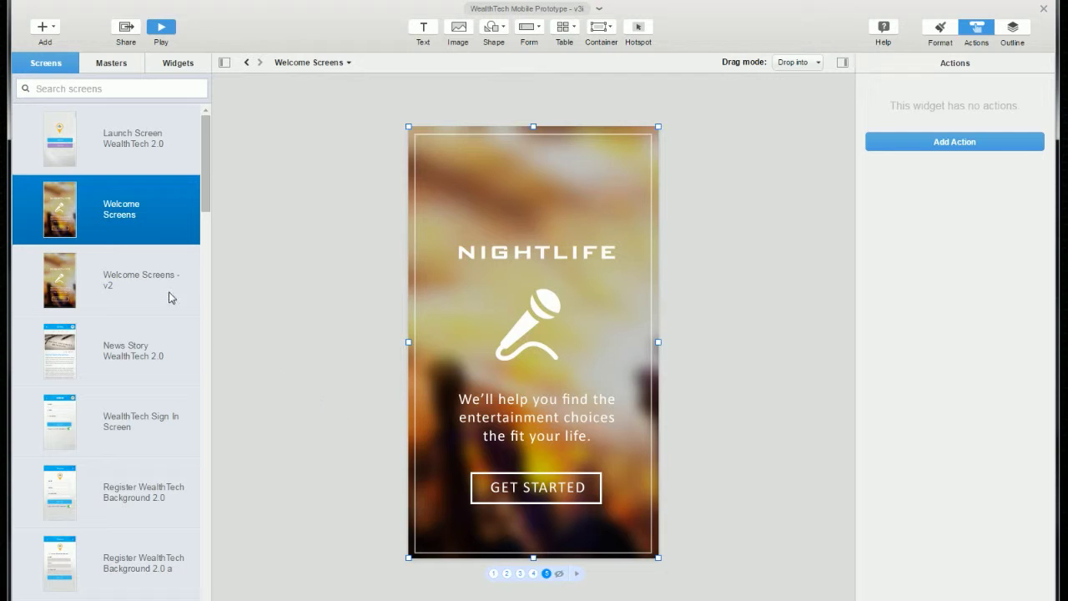
Open Welcome Screens - v2, select its image viewstack and show the Advisors view.
{"action": "left_click", "coordinate": [148, 277]}
{"action": "left_click", "coordinate": [510, 553]}
{"action": "left_click", "coordinate": [504, 574]}
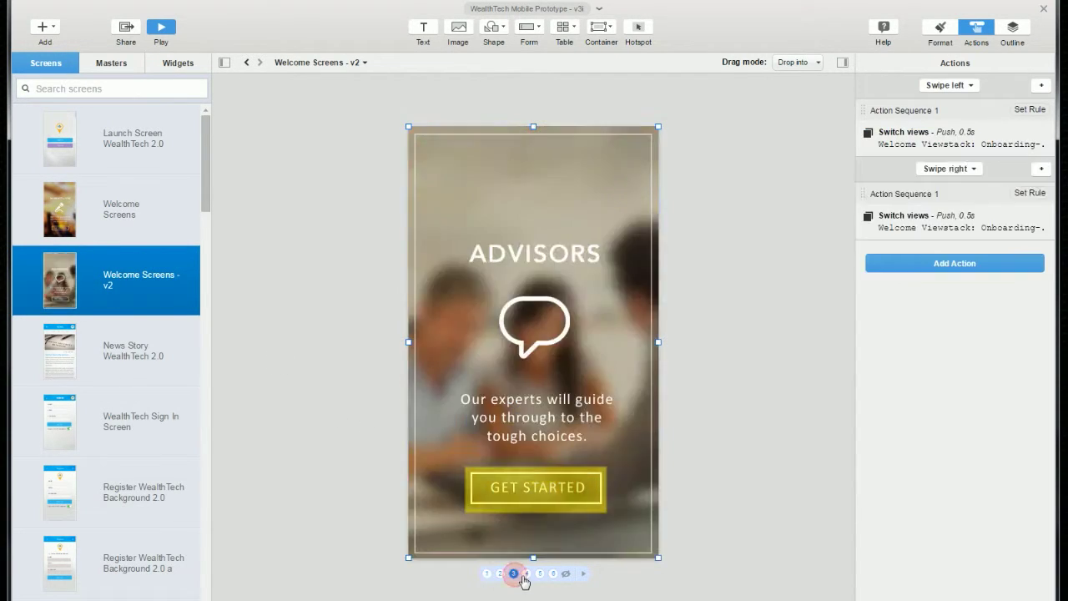
{"action": "left_click", "coordinate": [161, 30]}
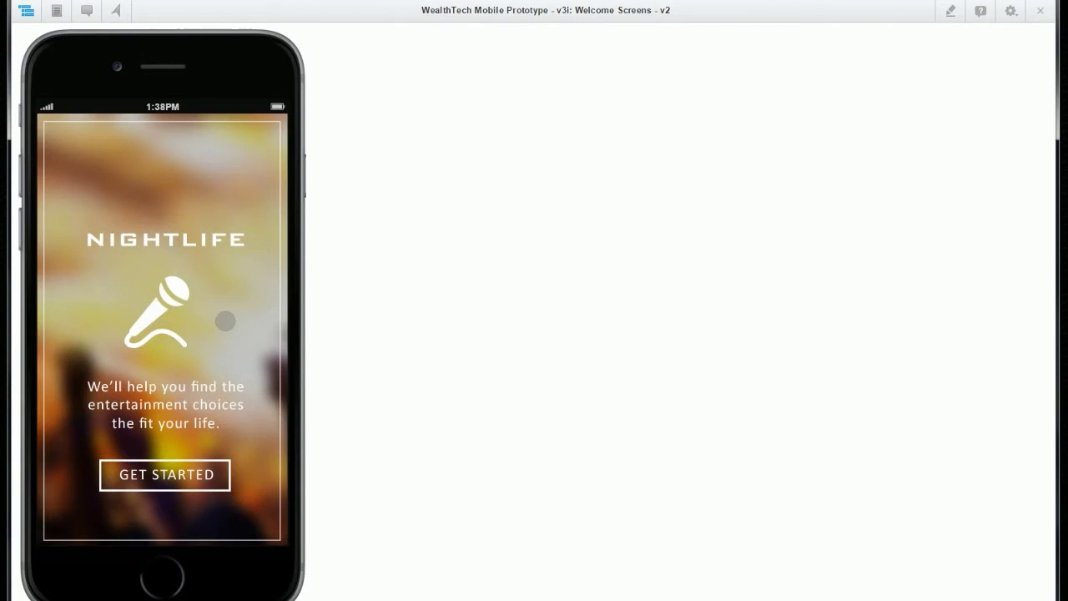
Swipe left through all onboarding views, pass the Profile form to Your Feed, open MOCA reviews.
{"action": "left_click_drag", "start_coordinate": [223, 320], "coordinate": [163, 328]}
{"action": "left_click_drag", "start_coordinate": [251, 314], "coordinate": [179, 319]}
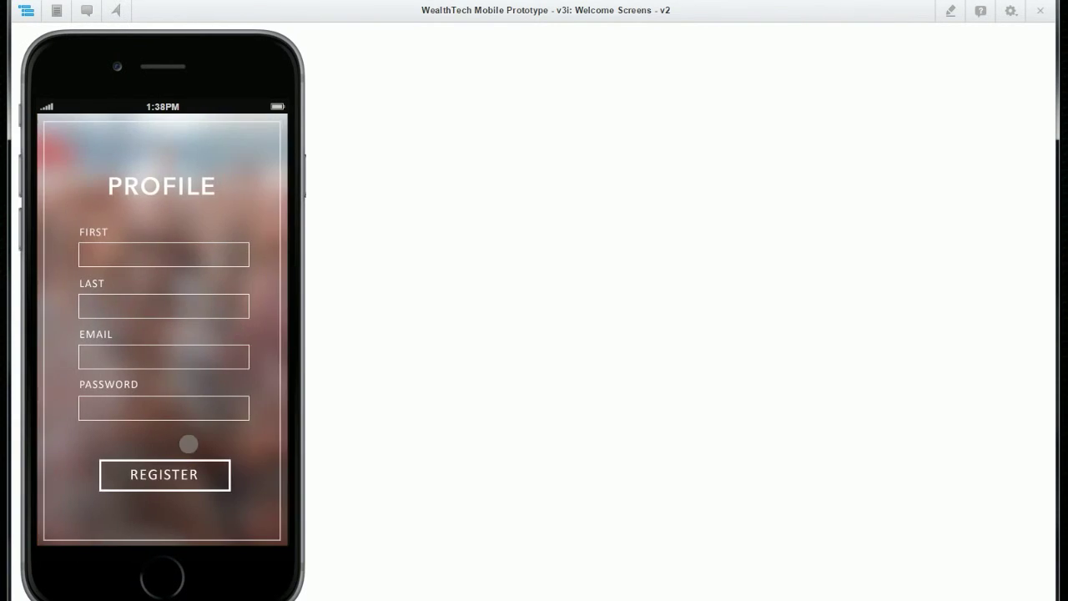
{"action": "left_click", "coordinate": [173, 480]}
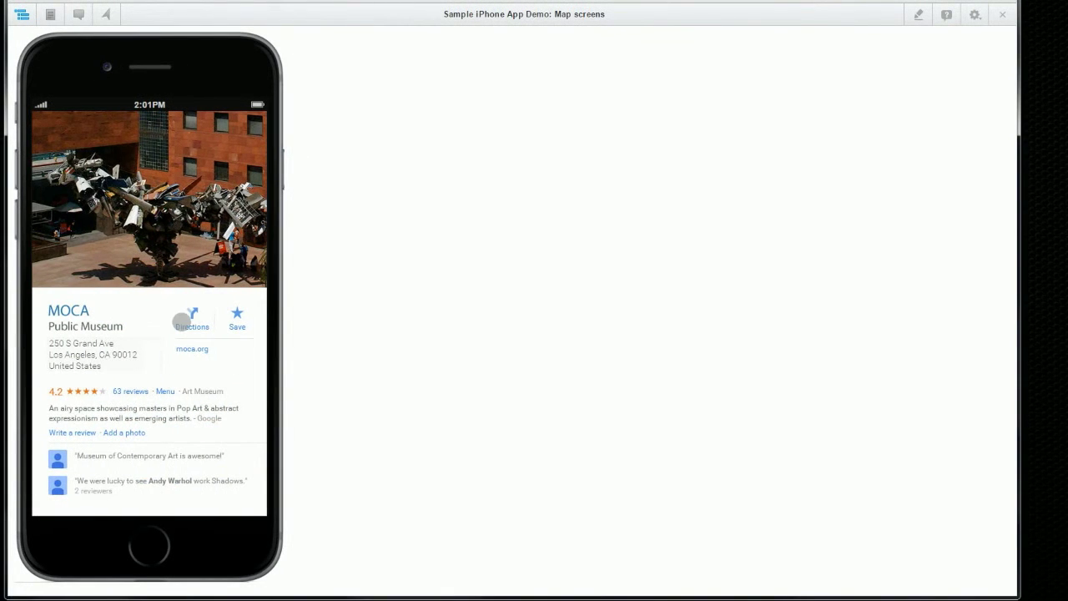
{"action": "left_click", "coordinate": [75, 392]}
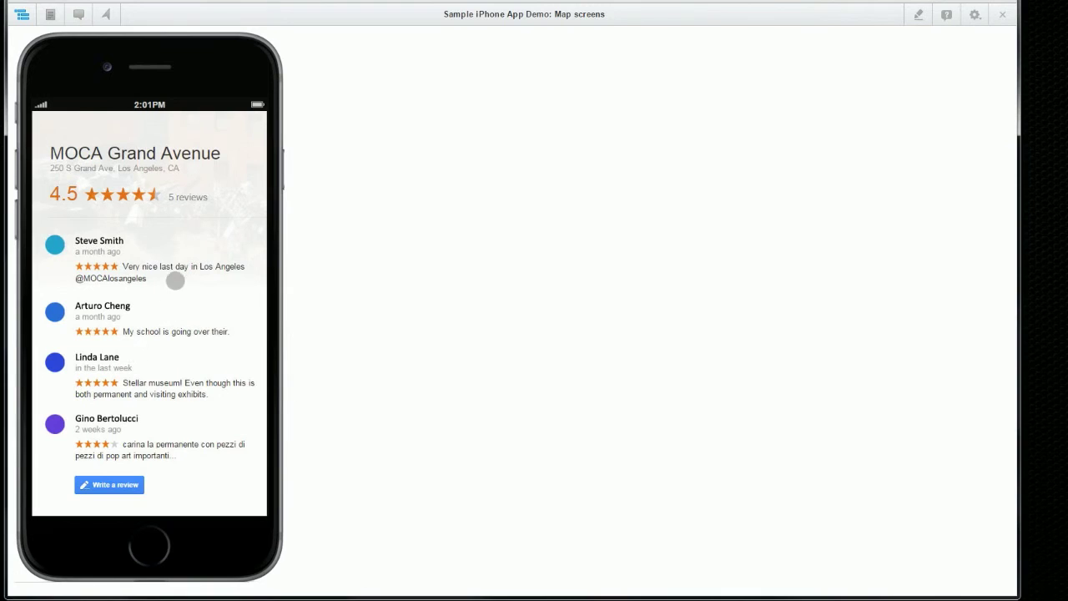
Swipe back to the MOCA card, reopen its reviews, then show the Messages list.
{"action": "left_click_drag", "start_coordinate": [123, 242], "coordinate": [225, 248]}
{"action": "left_click", "coordinate": [74, 388]}
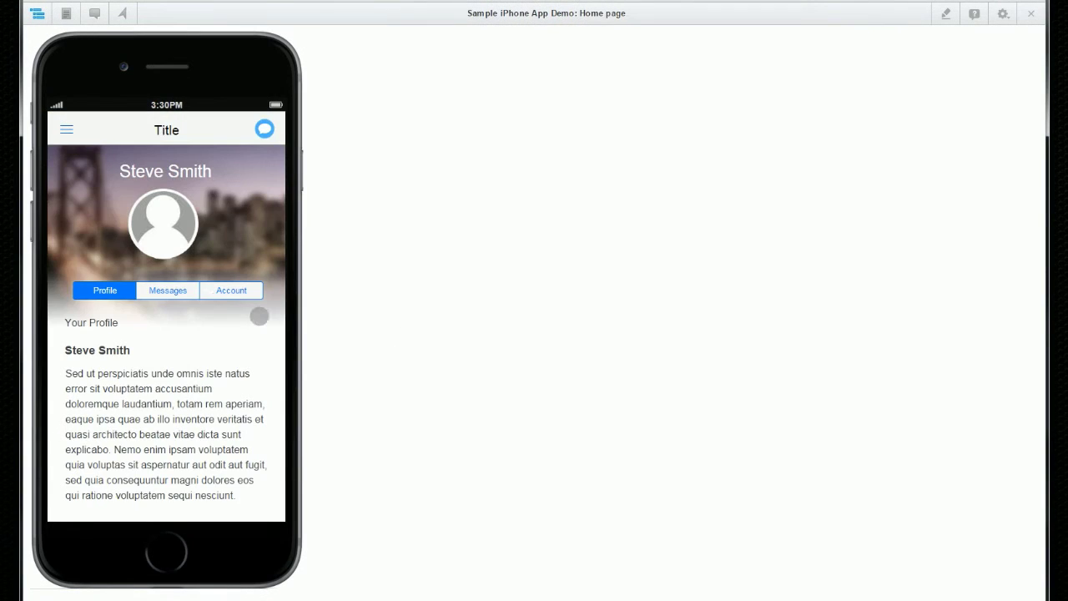
{"action": "left_click", "coordinate": [175, 289]}
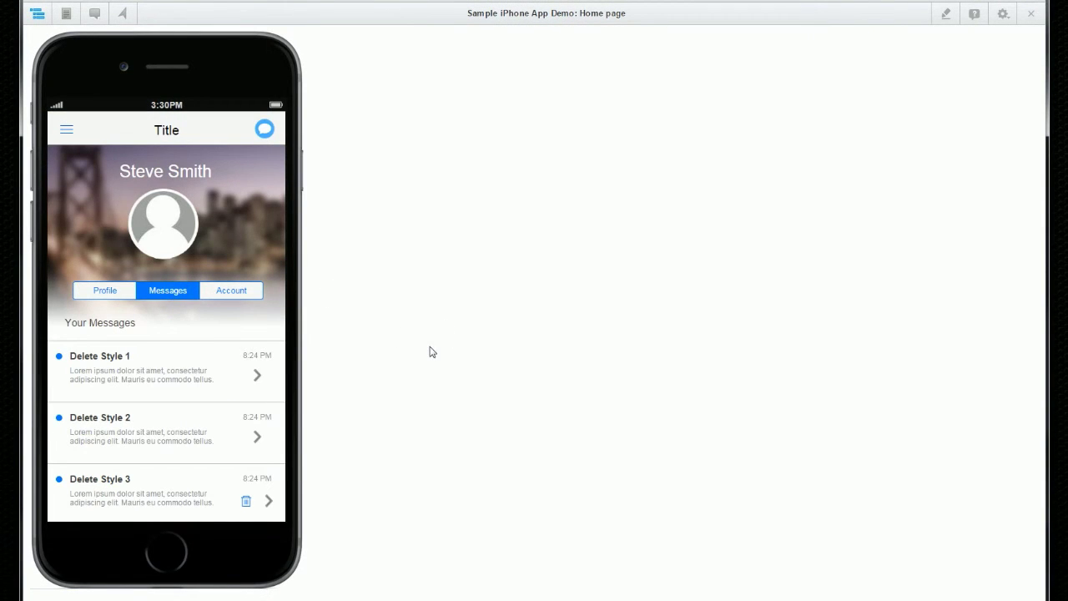
Toggle the side menu twice, then swipe Delete Style 1 left and cancel deleting.
{"action": "left_click", "coordinate": [67, 129]}
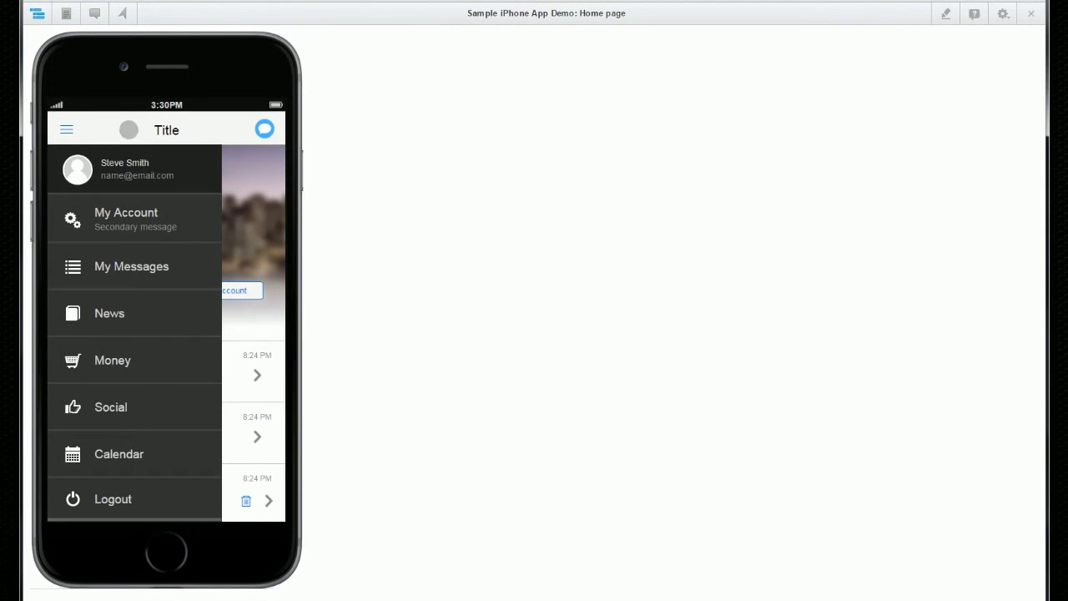
{"action": "left_click", "coordinate": [129, 129]}
{"action": "left_click", "coordinate": [67, 129]}
{"action": "left_click", "coordinate": [114, 131]}
{"action": "left_click_drag", "start_coordinate": [194, 362], "coordinate": [79, 372]}
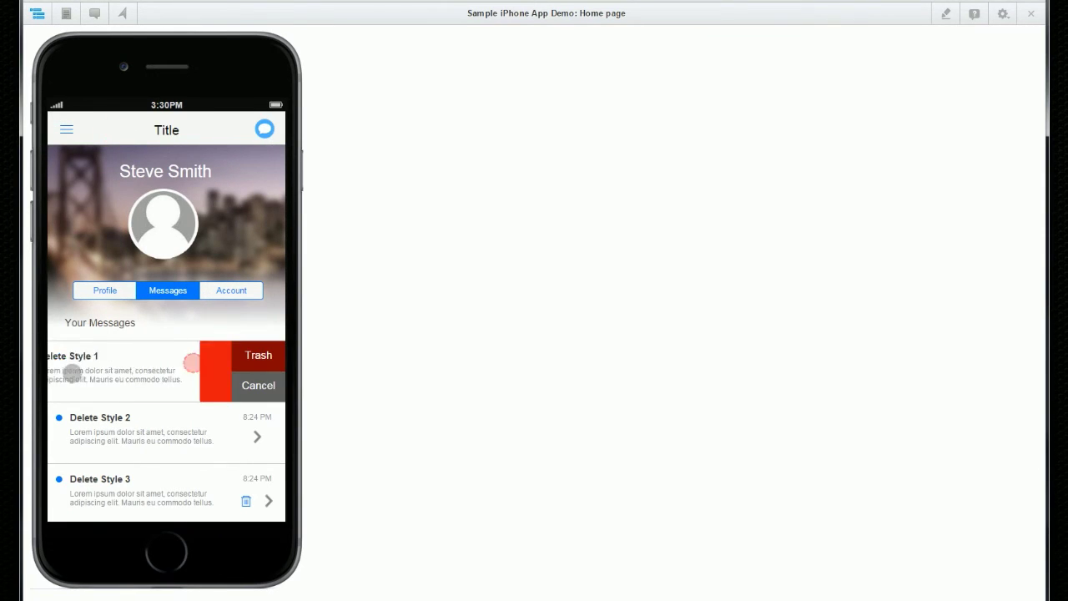
{"action": "left_click", "coordinate": [273, 385]}
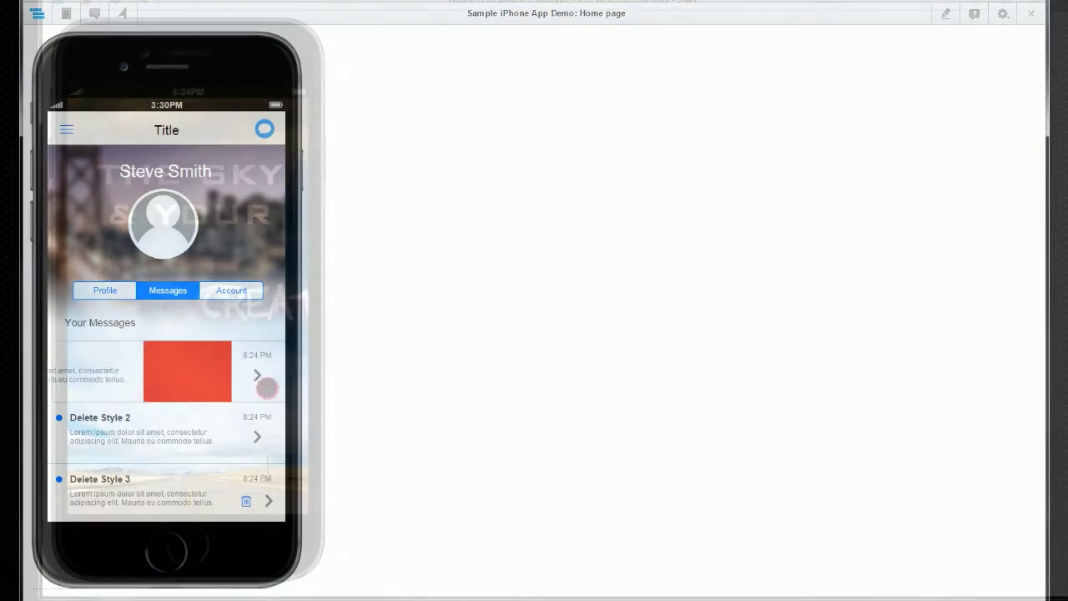